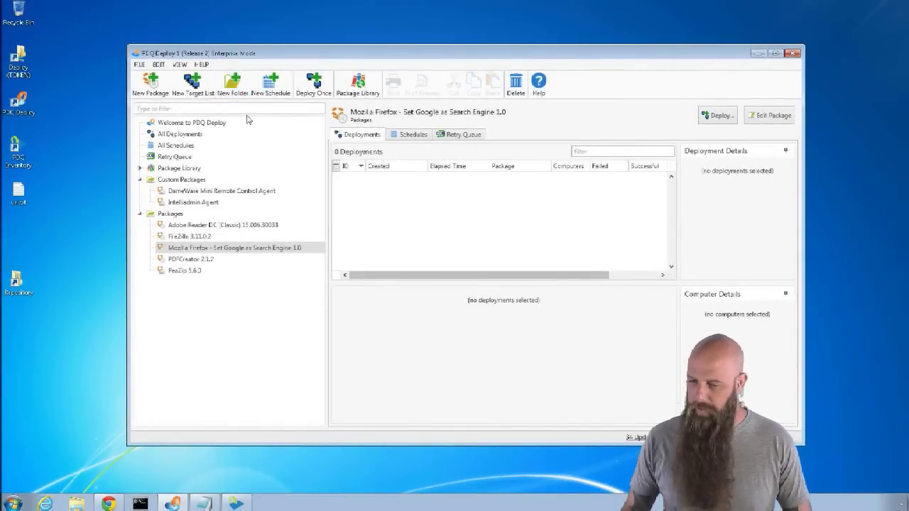
# Open Preferences to the Spiceworks page showing port 443 with SSL and 4-hour auto sync
pyautogui.click(140, 64)
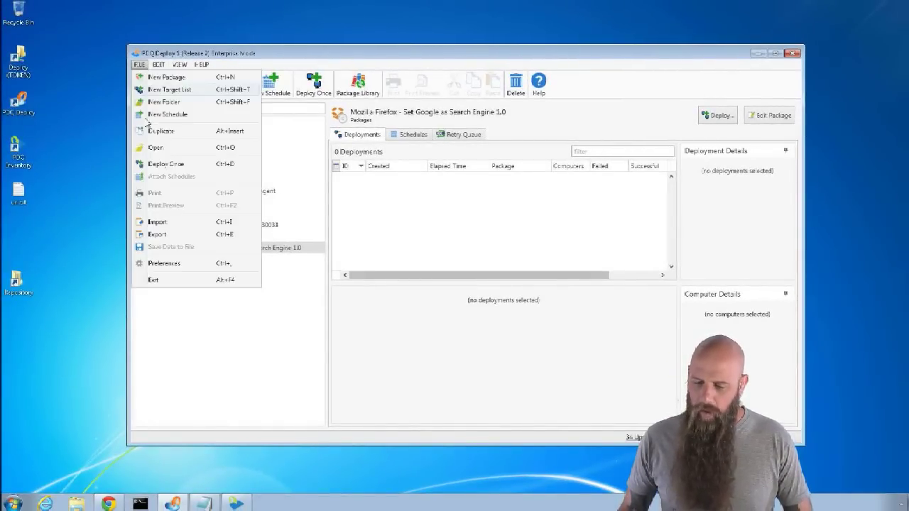
pyautogui.click(167, 262)
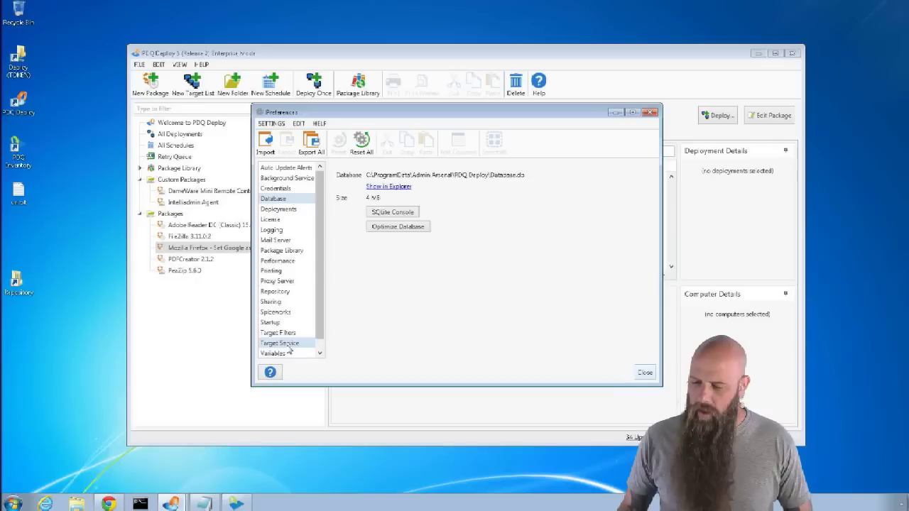
pyautogui.click(279, 313)
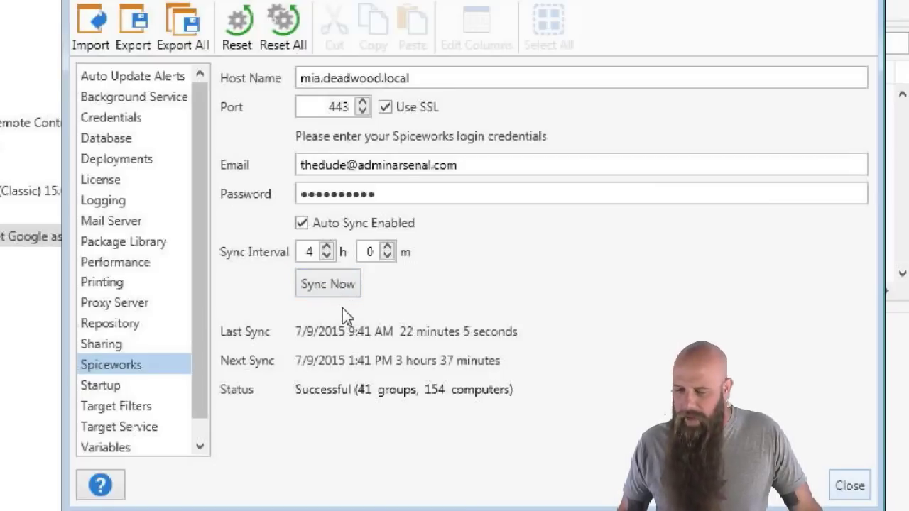
# Import Adobe Flash (All IE), Adobe Flash and Adobe AIR from the Package Library
pyautogui.click(848, 486)
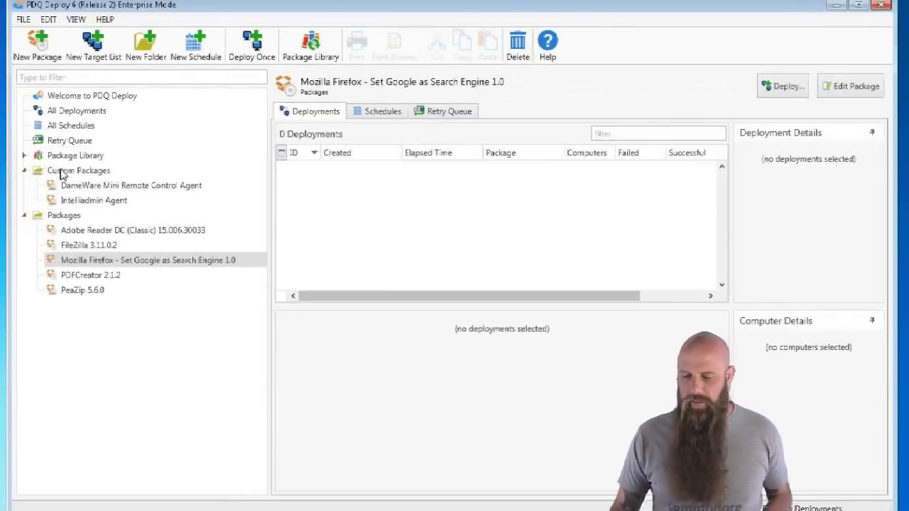
pyautogui.click(66, 160)
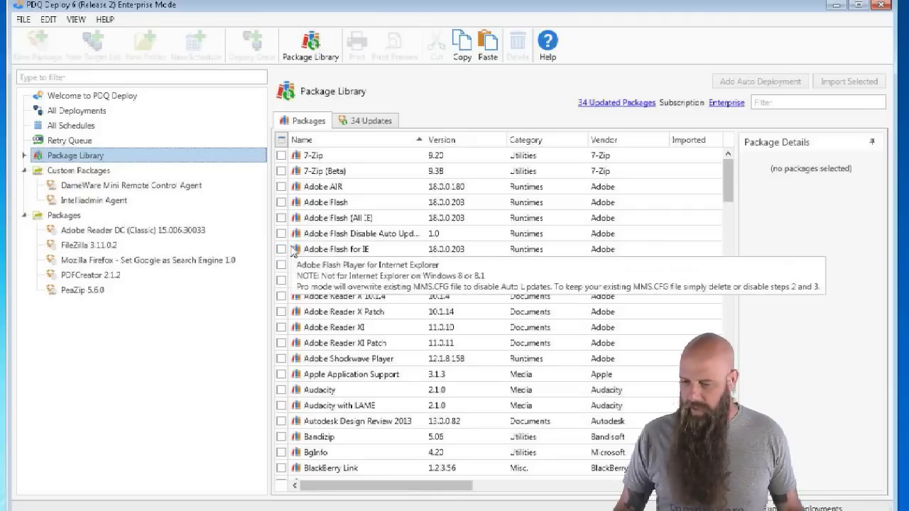
pyautogui.click(283, 219)
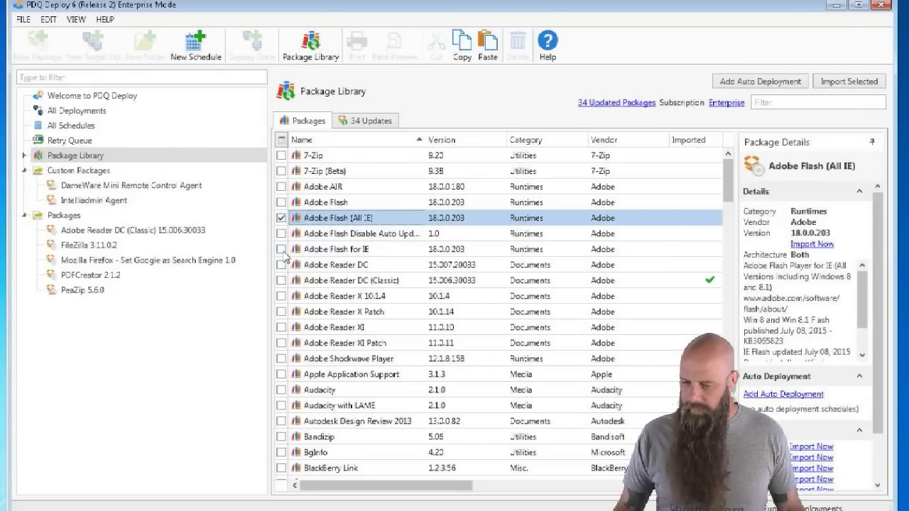
pyautogui.click(282, 202)
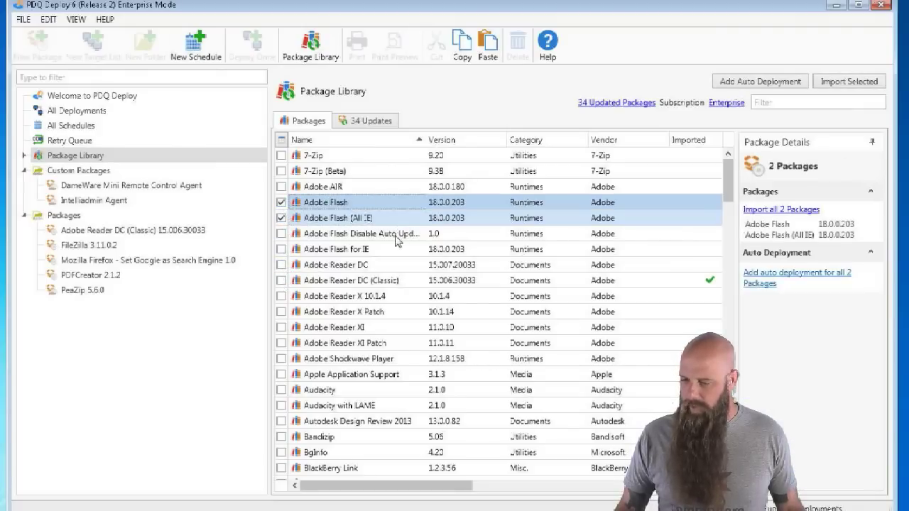
pyautogui.click(281, 187)
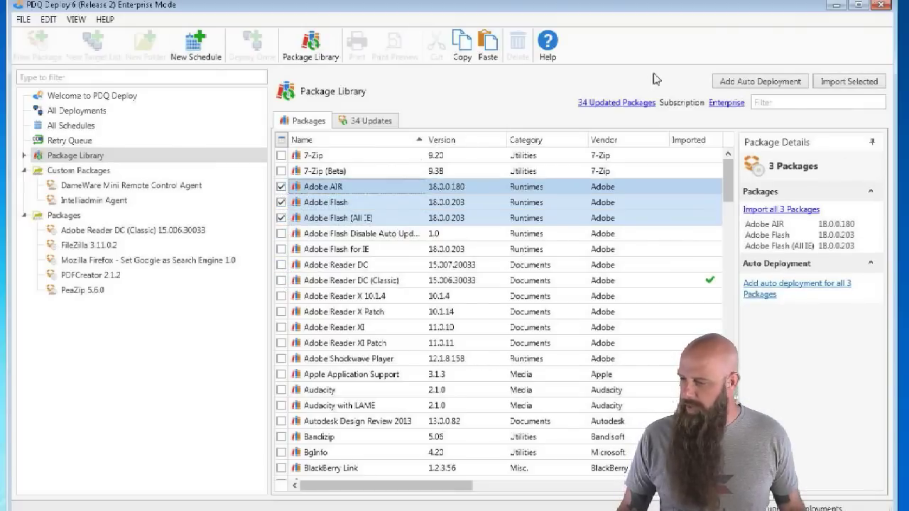
pyautogui.click(826, 85)
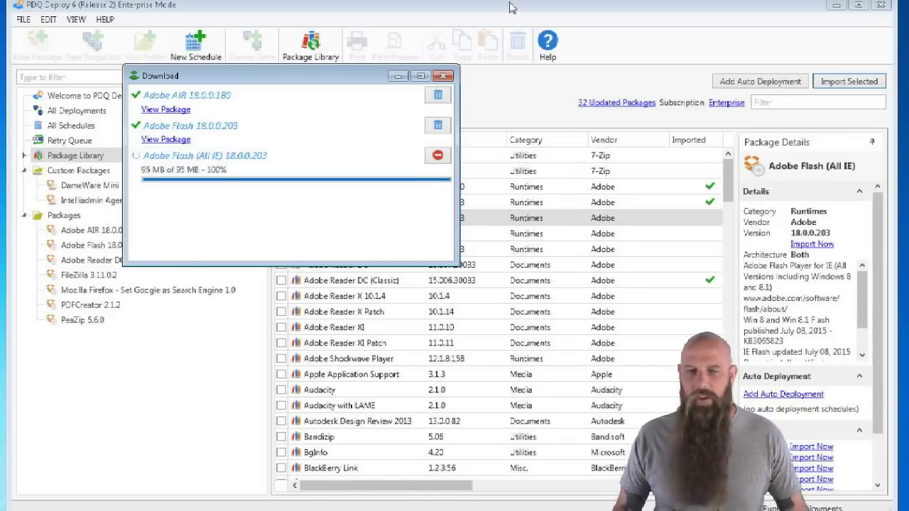
pyautogui.click(443, 75)
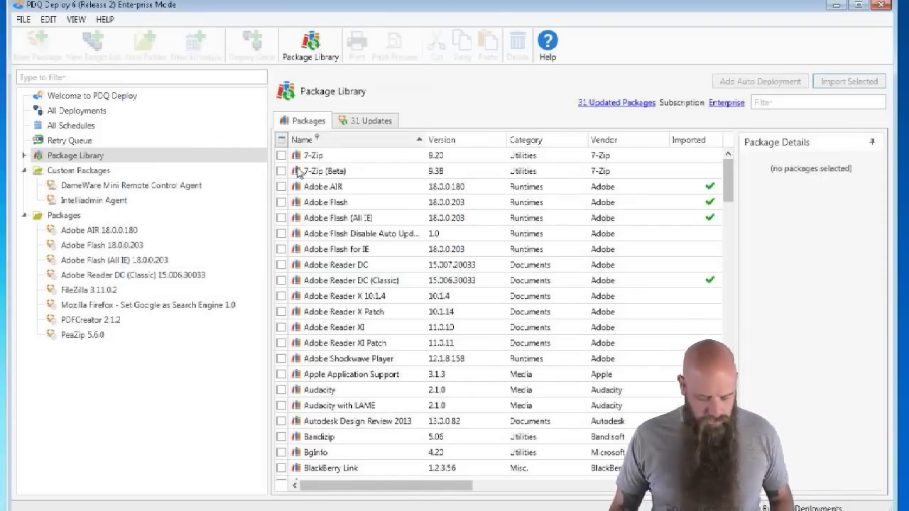
# Start a Deploy Once for the Adobe Flash (All IE) package
pyautogui.click(96, 260)
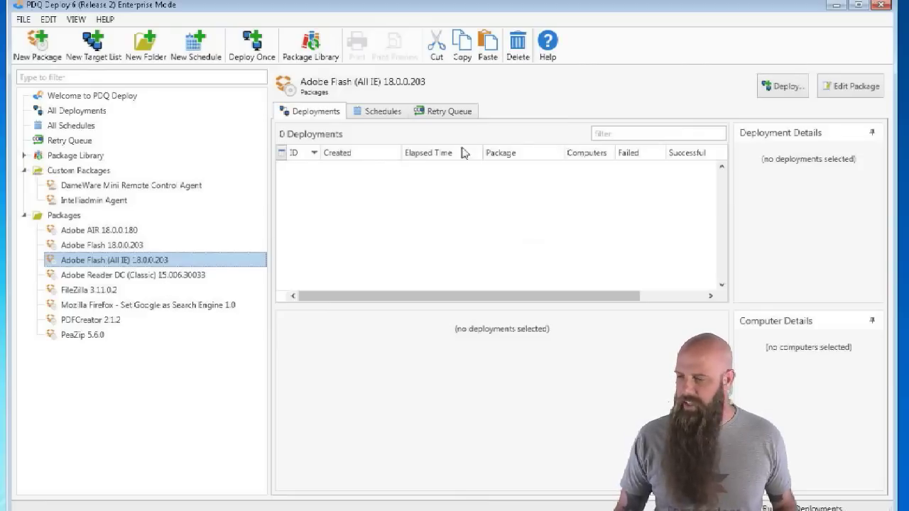
pyautogui.click(782, 87)
pyautogui.click(799, 108)
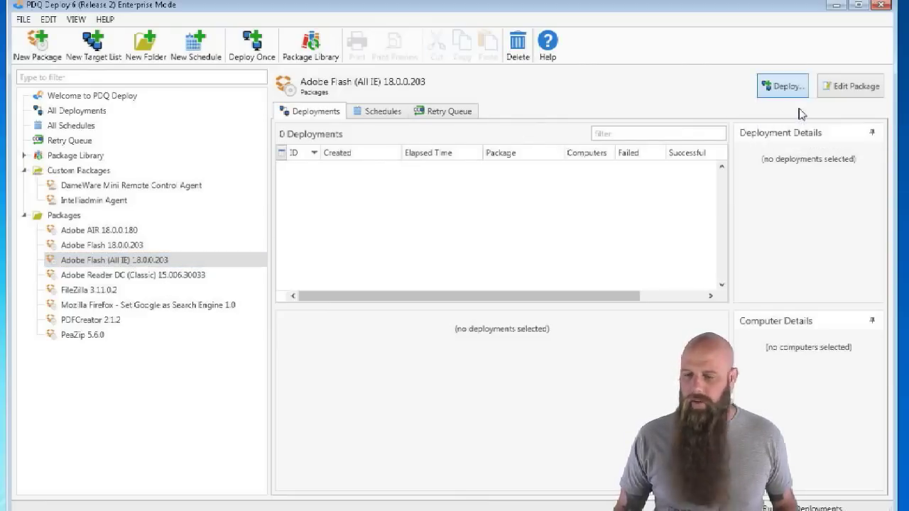
# Choose hannibal from the Spiceworks Old Adobe Flash (IE) group as the deployment target
pyautogui.click(420, 177)
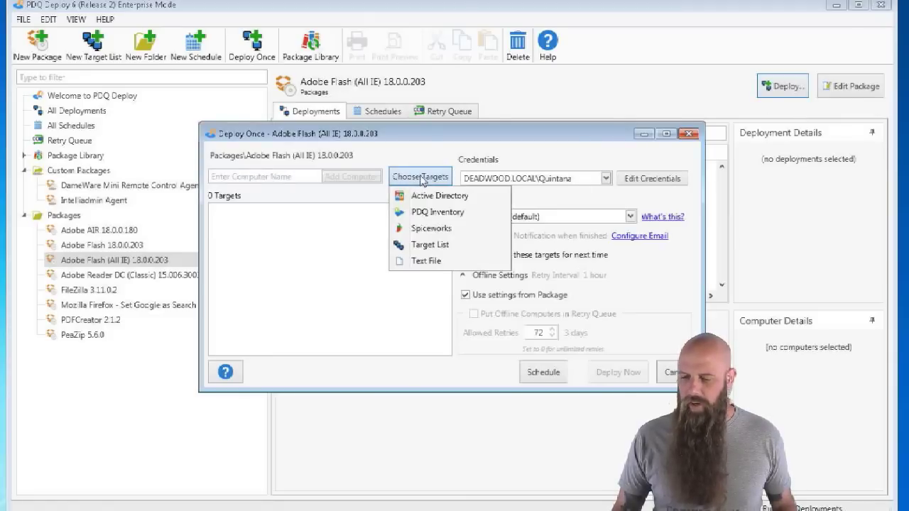
pyautogui.click(432, 228)
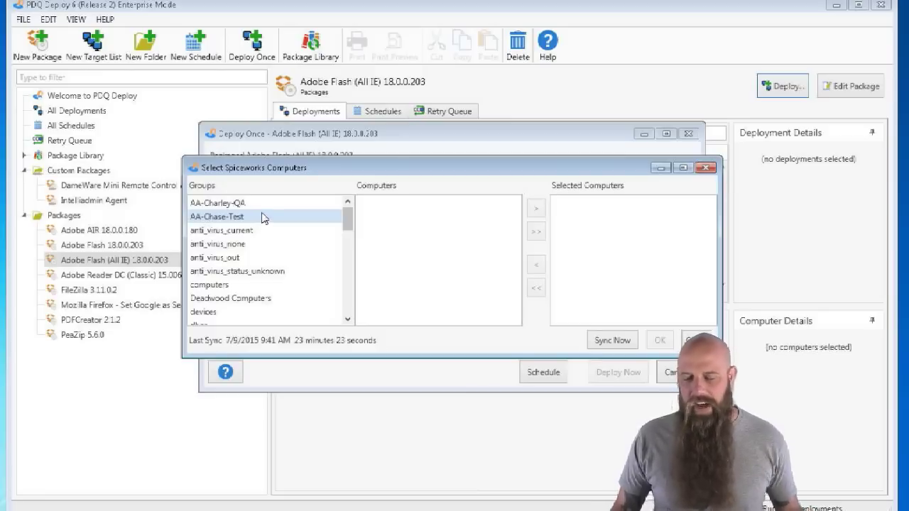
pyautogui.scroll(-2, 268, 285)
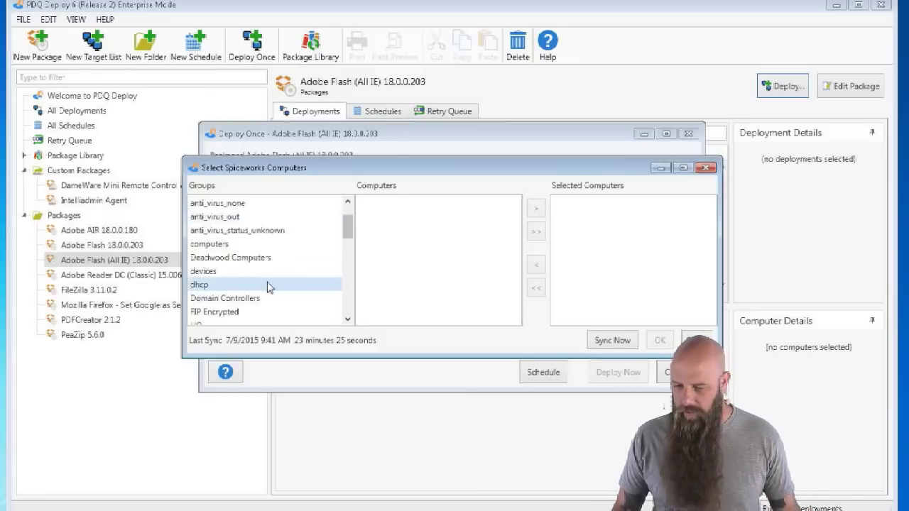
pyautogui.scroll(-2, 268, 287)
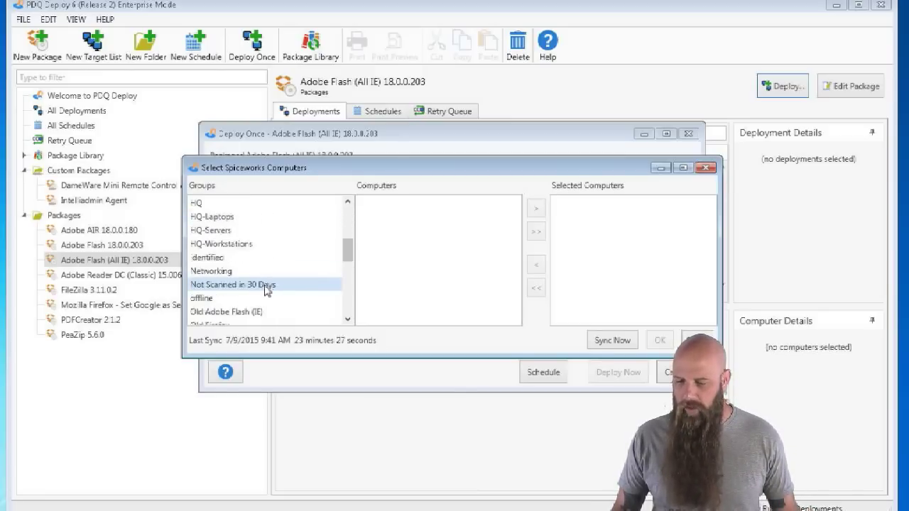
pyautogui.click(251, 316)
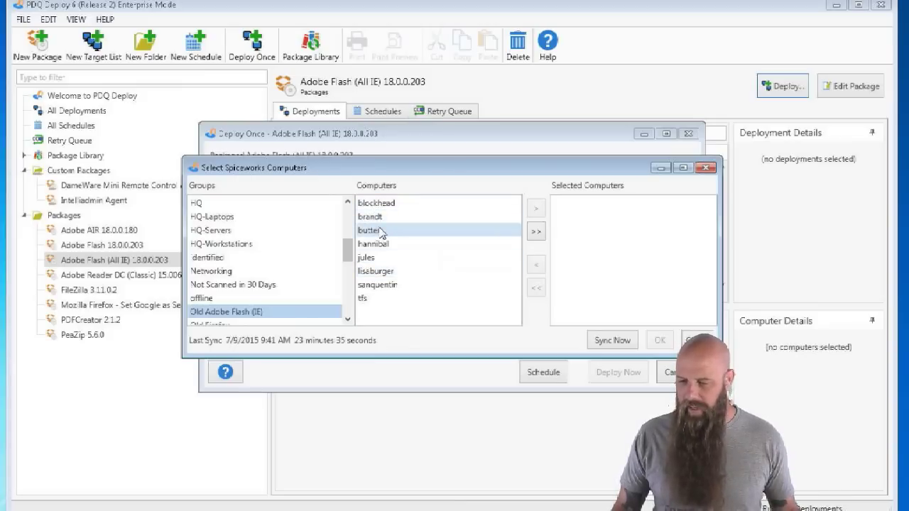
pyautogui.click(419, 243)
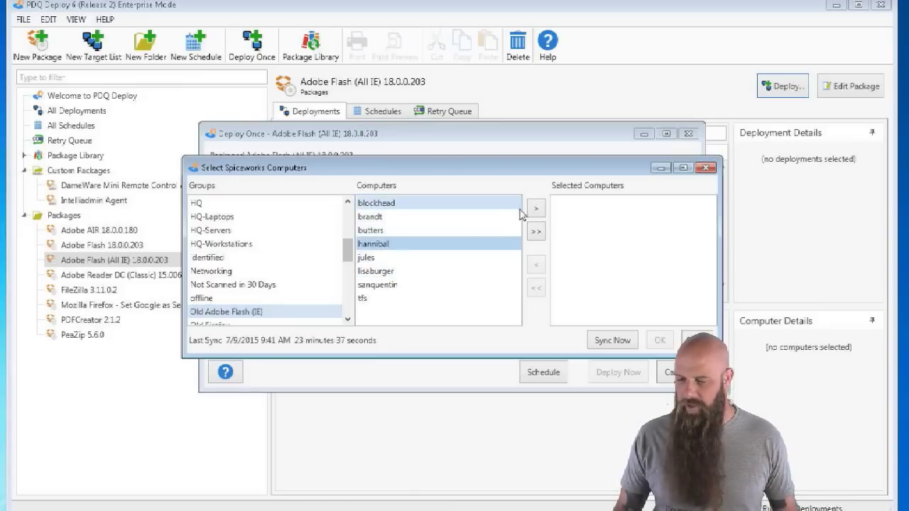
pyautogui.click(536, 207)
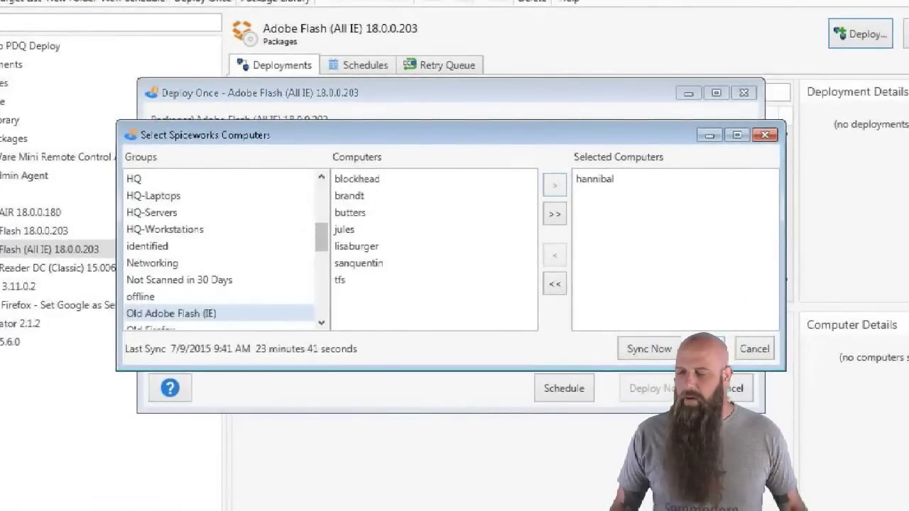
pyautogui.click(703, 349)
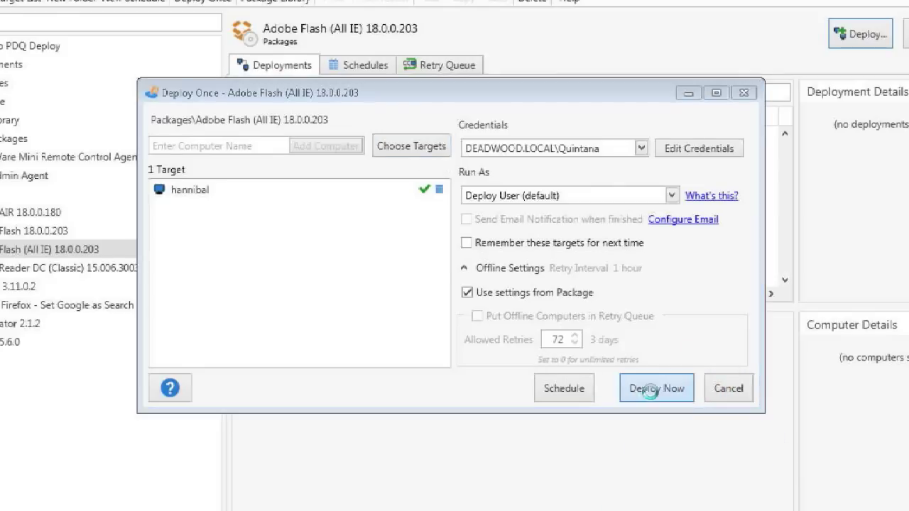
# Deploy Adobe Flash (All IE) to hannibal now and let it finish successfully
pyautogui.click(651, 397)
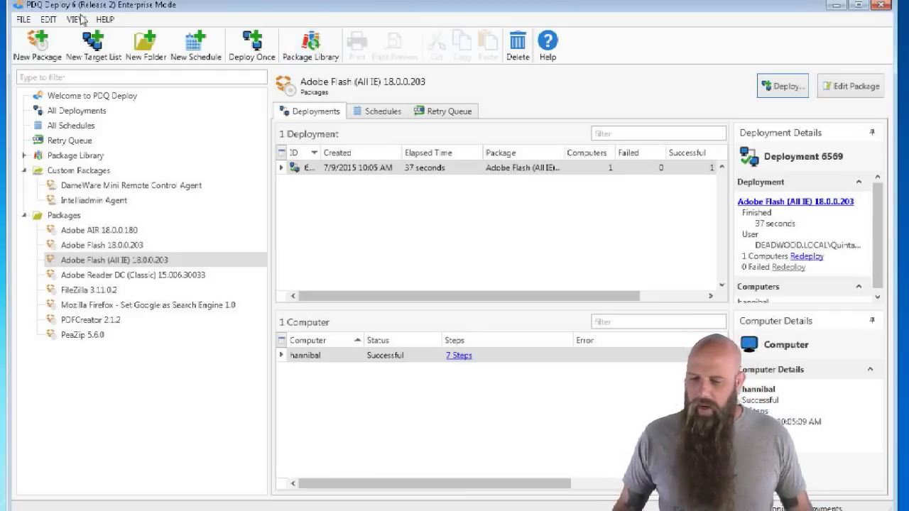
# Sync all 41 Spiceworks groups immediately from Preferences, then close Preferences
pyautogui.click(24, 19)
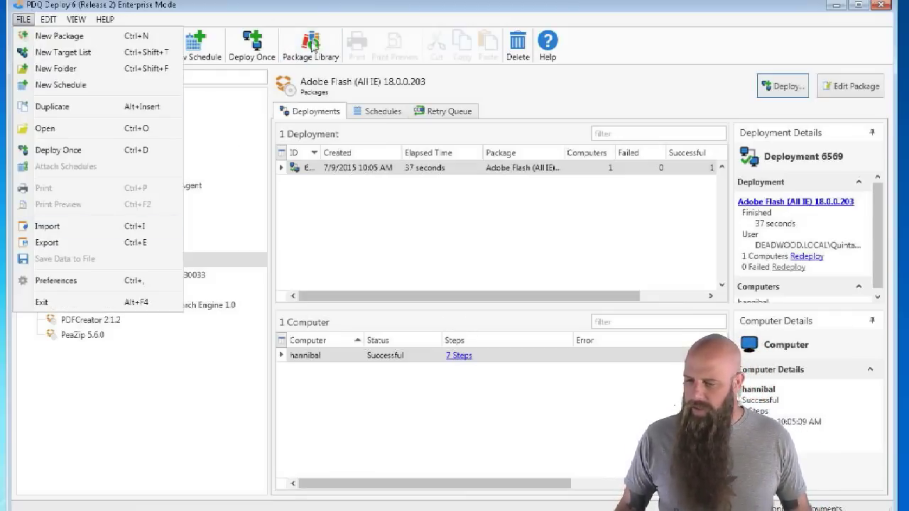
pyautogui.click(323, 9)
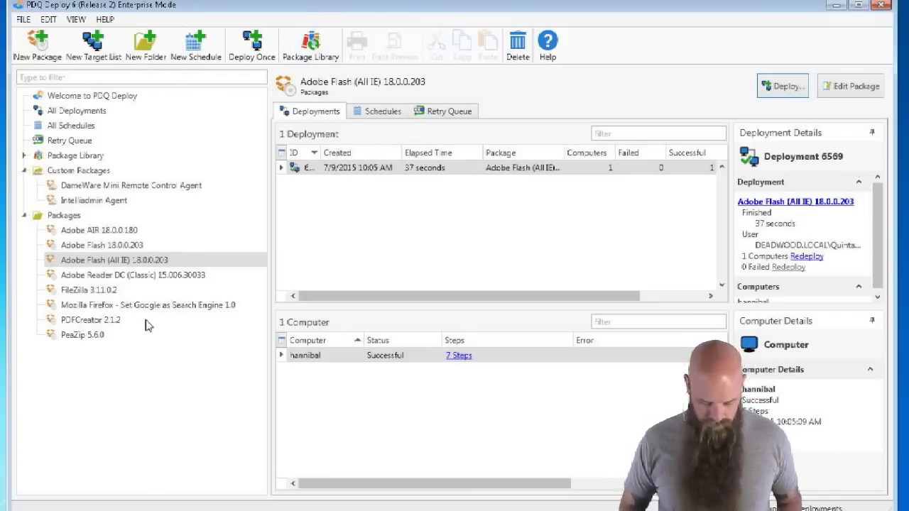
pyautogui.hotkey('ctrl', ',')
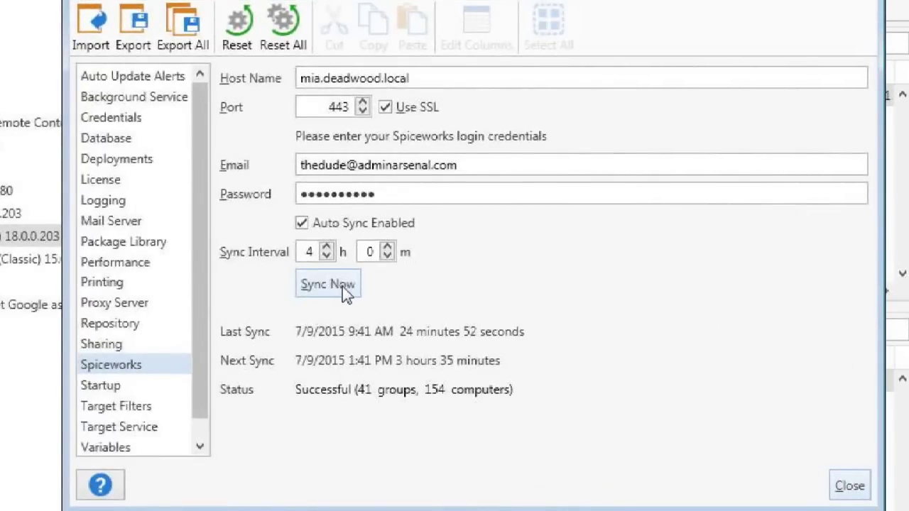
pyautogui.click(343, 289)
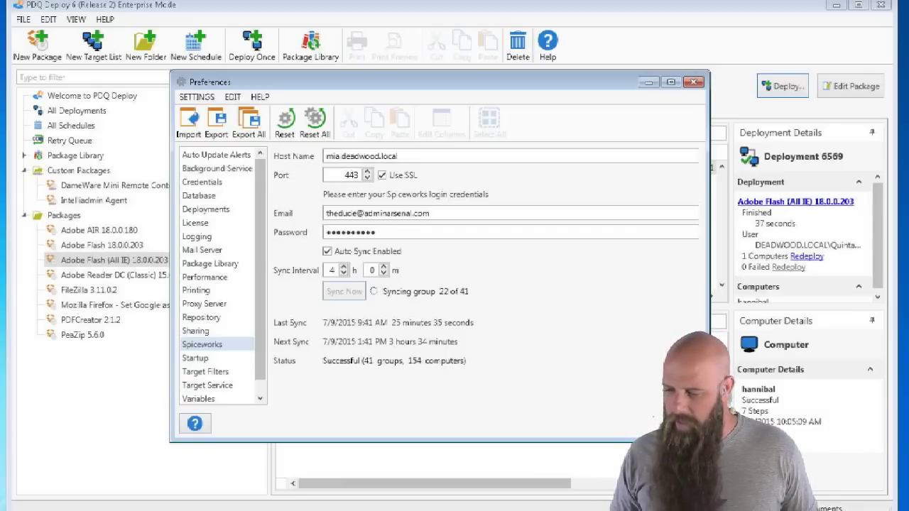
pyautogui.press('Escape')
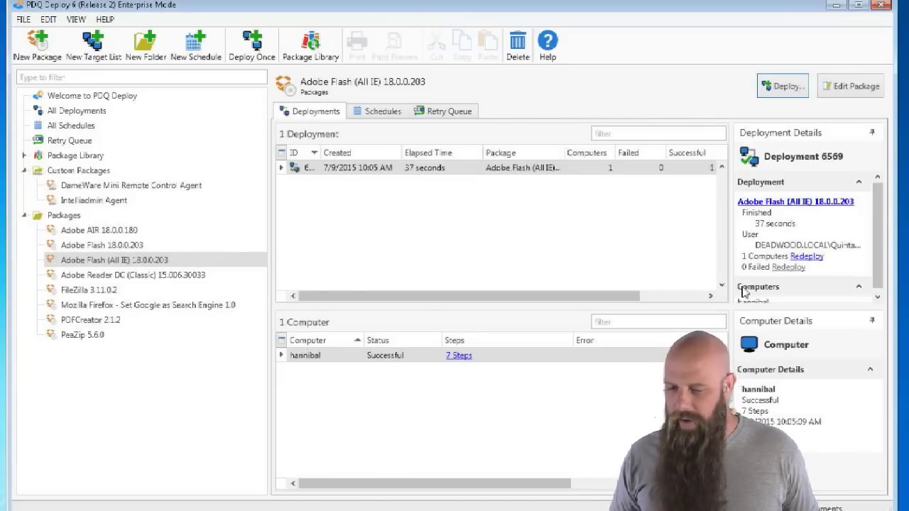
# Create a new schedule for Adobe Flash (All IE) named 'Flash IE'
pyautogui.click(91, 264)
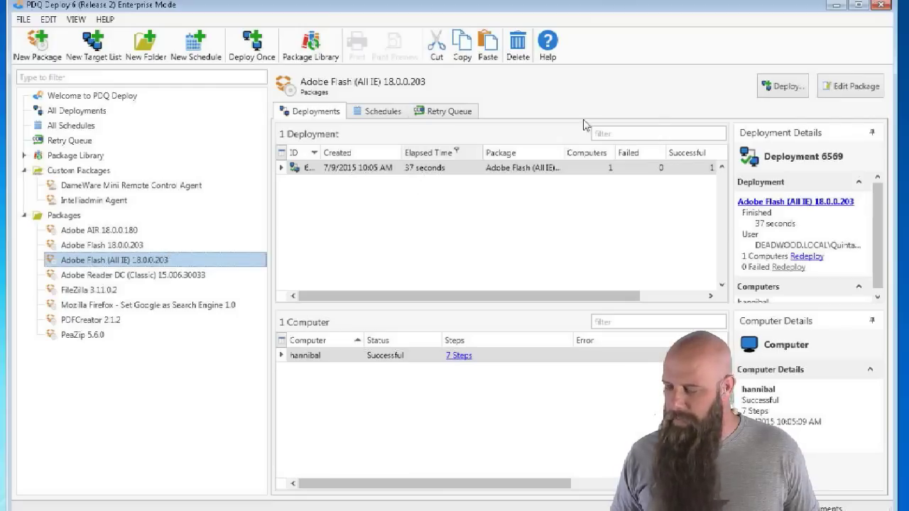
pyautogui.click(769, 87)
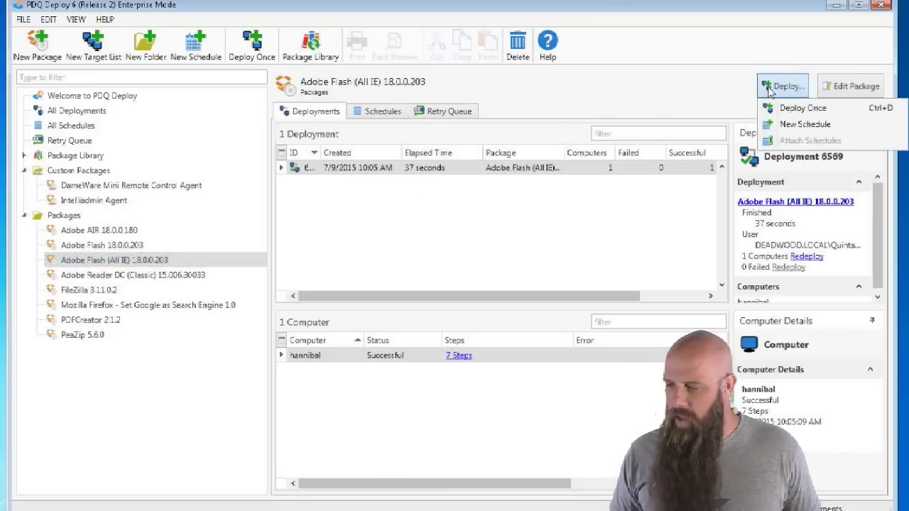
pyautogui.click(788, 124)
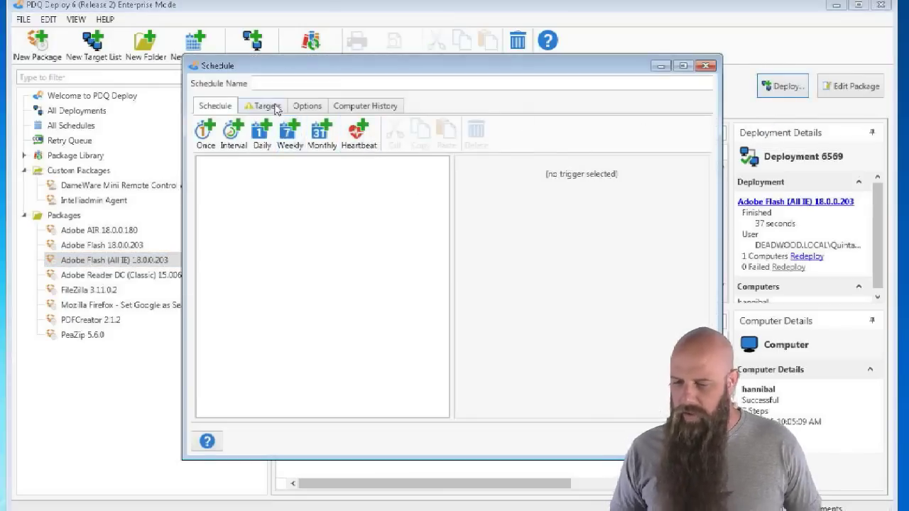
pyautogui.click(303, 85)
pyautogui.write('Flash IE')
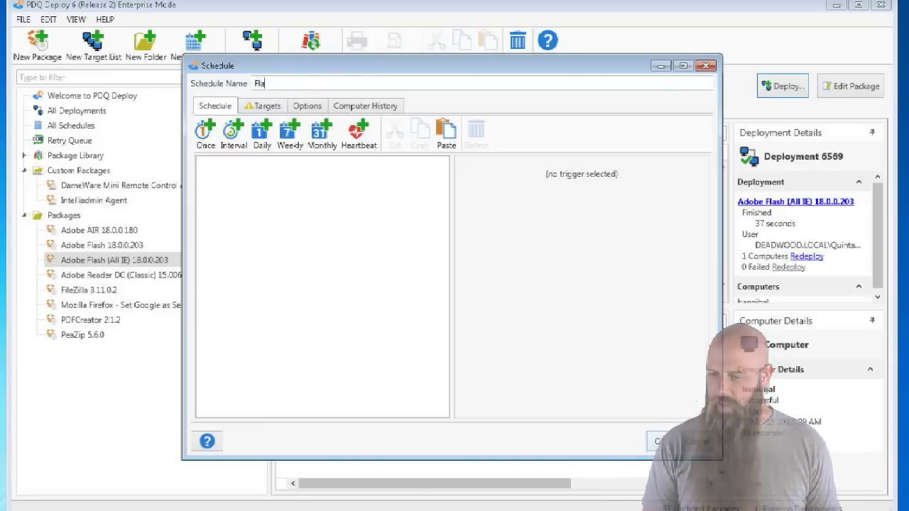
# Link the schedule's targets to the Spiceworks group Old Adobe Flash (IE)
pyautogui.click(268, 106)
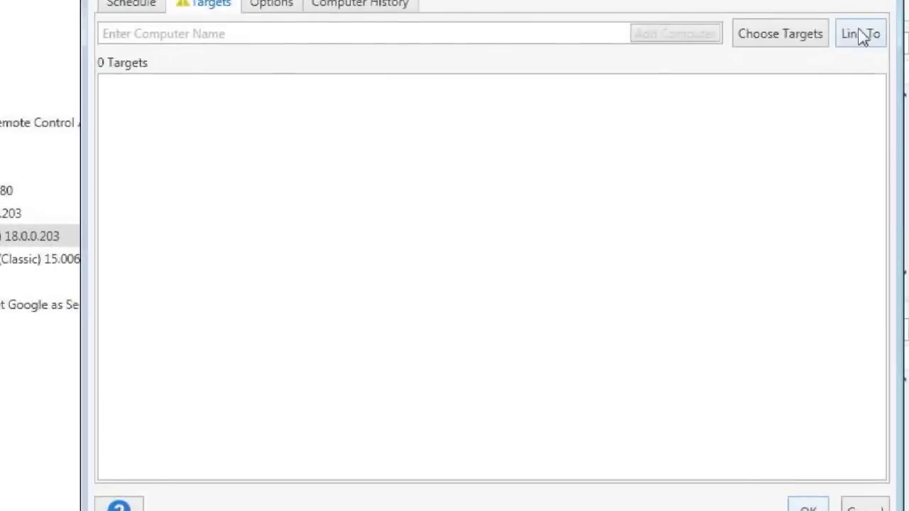
pyautogui.click(694, 128)
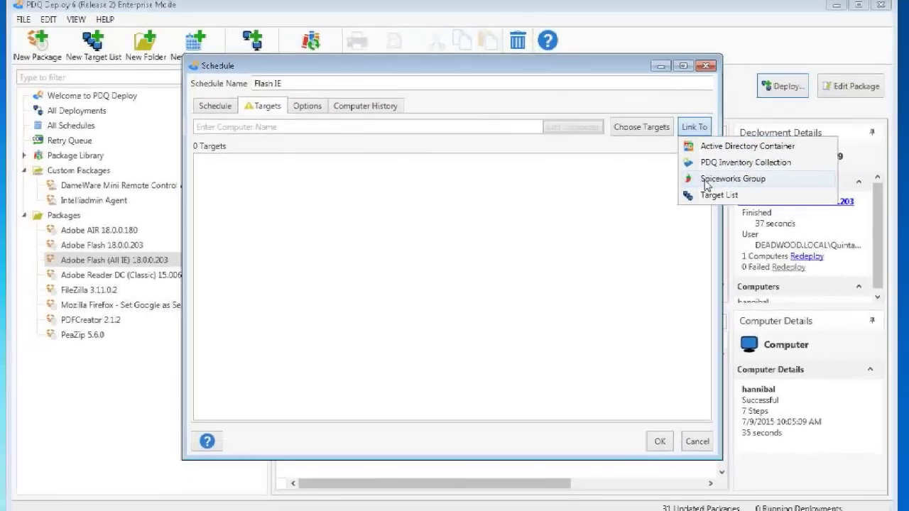
pyautogui.click(706, 182)
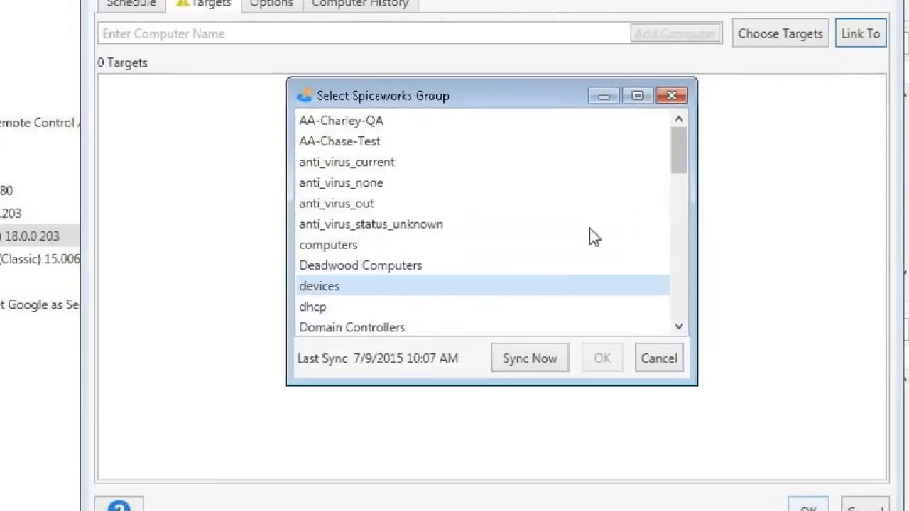
pyautogui.moveTo(681, 148); pyautogui.dragTo(668, 252)
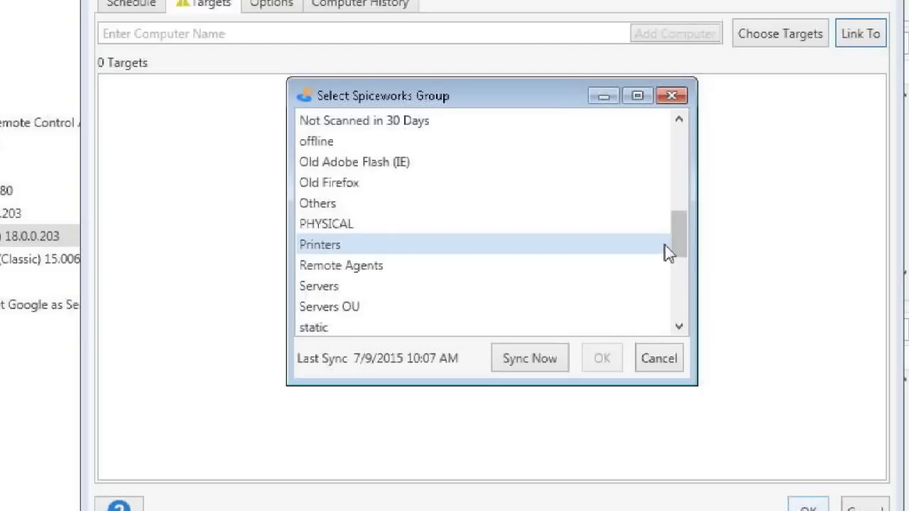
pyautogui.click(373, 165)
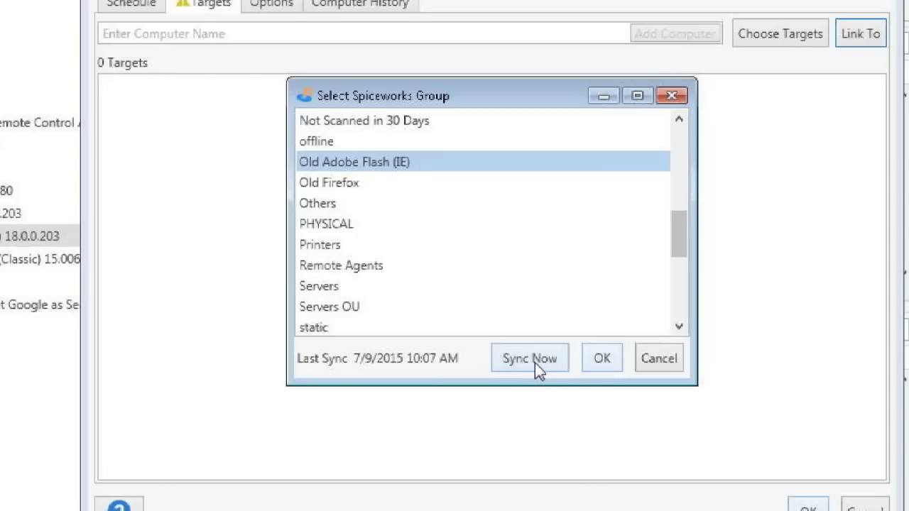
pyautogui.click(603, 358)
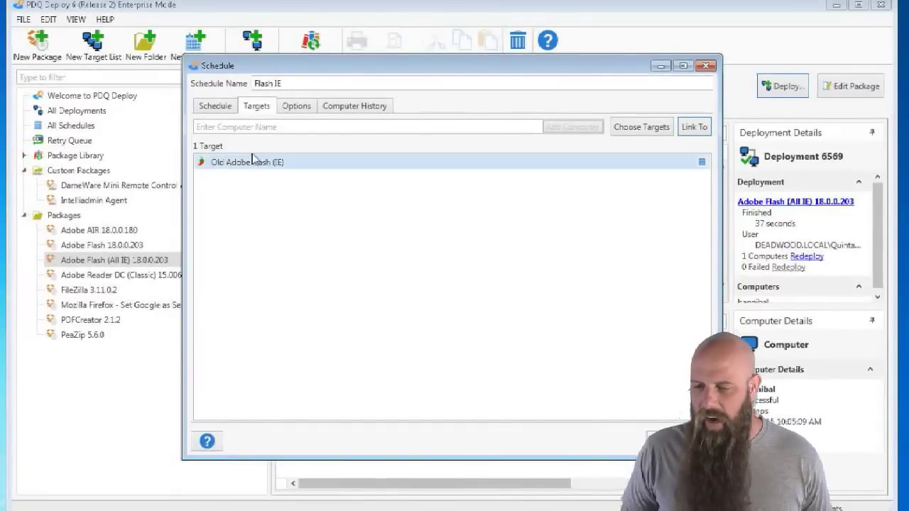
# Add a daily trigger at 11:00 PM and save the schedule
pyautogui.click(214, 106)
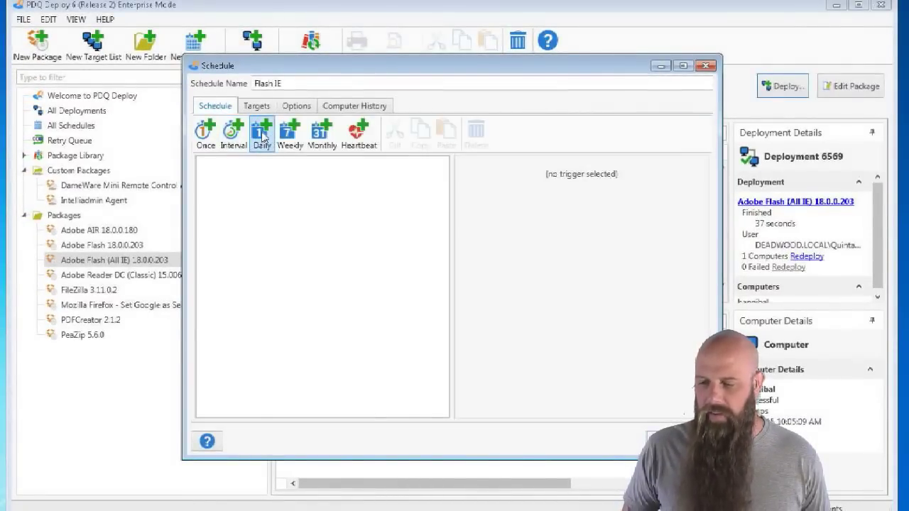
pyautogui.click(261, 137)
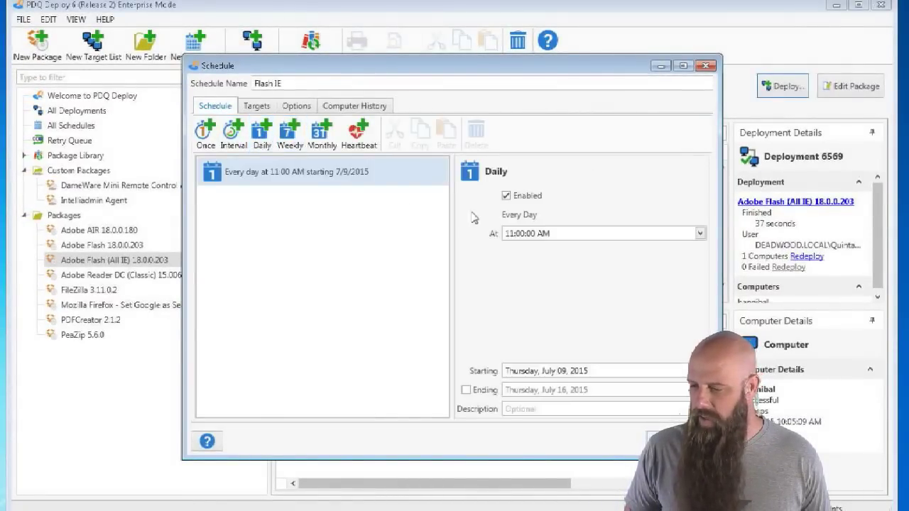
pyautogui.click(544, 233)
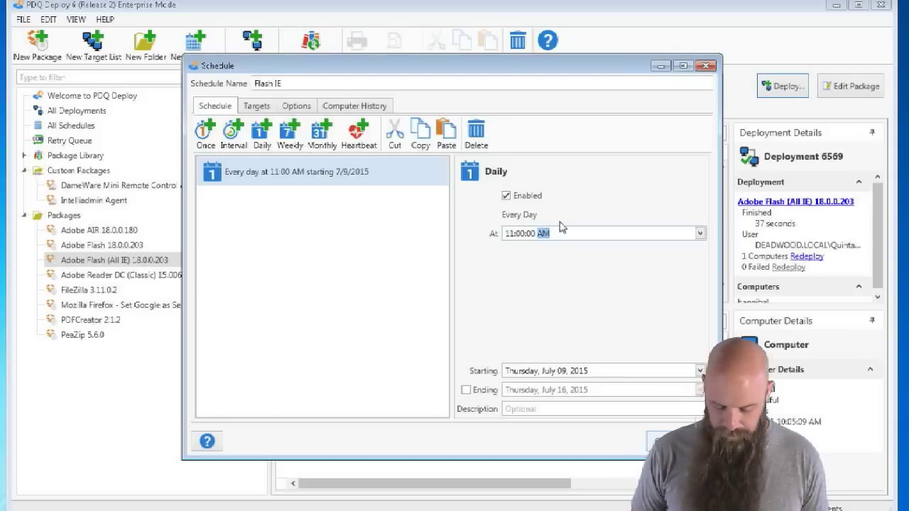
pyautogui.press('p')
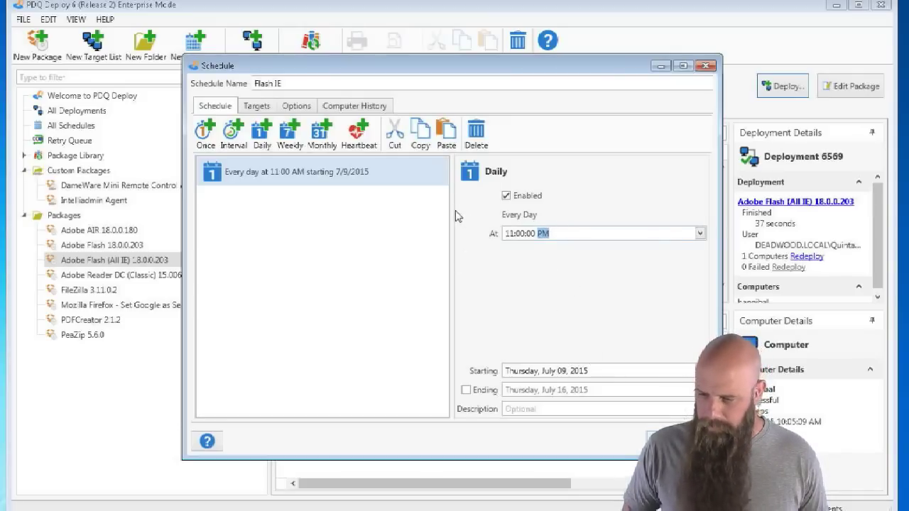
pyautogui.click(257, 107)
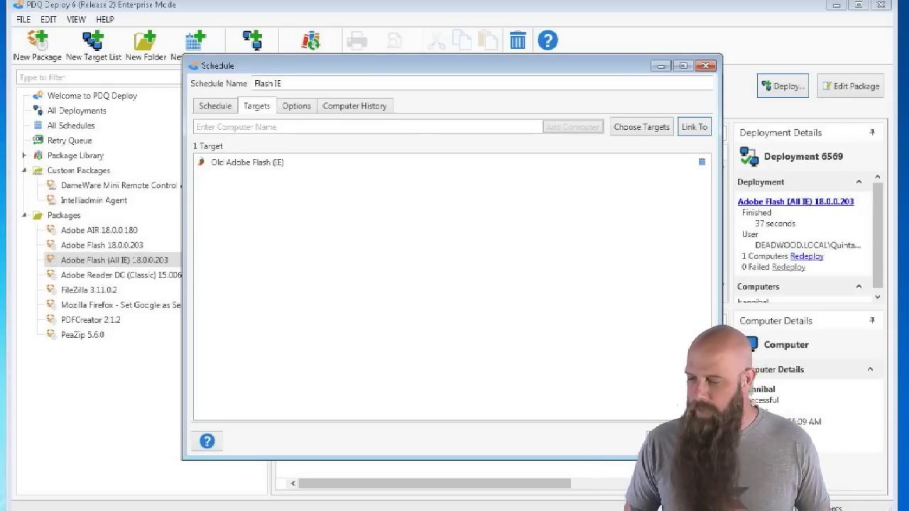
pyautogui.press('Escape')
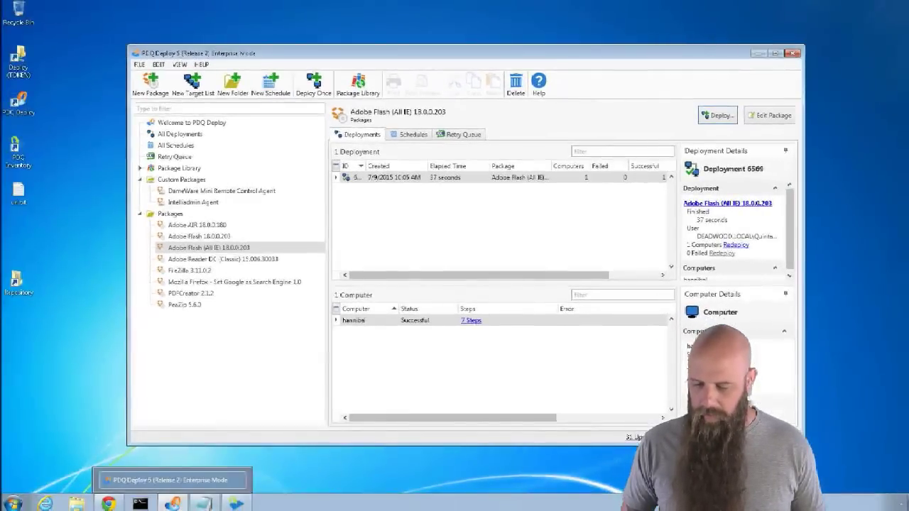
# In Spiceworks Custom Groups, name a new group 'My New Group' and enable Match rules
pyautogui.moveTo(109, 504)
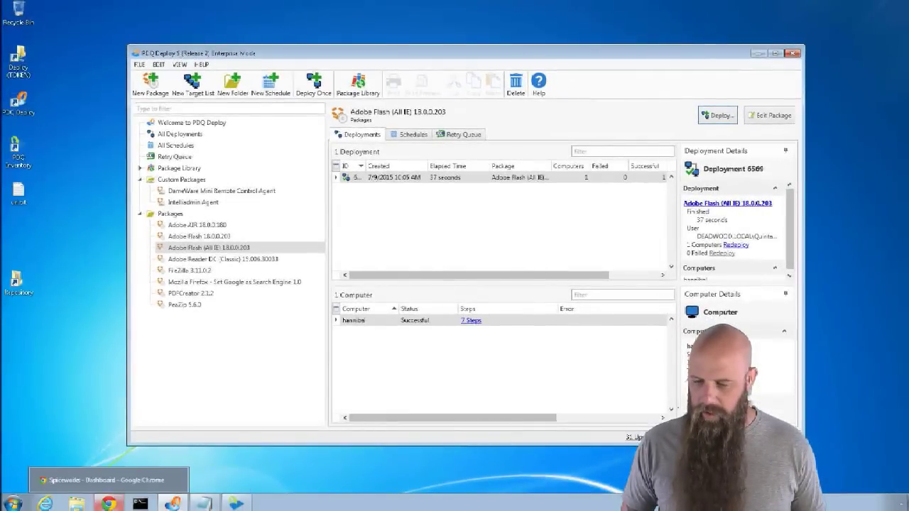
pyautogui.click(107, 480)
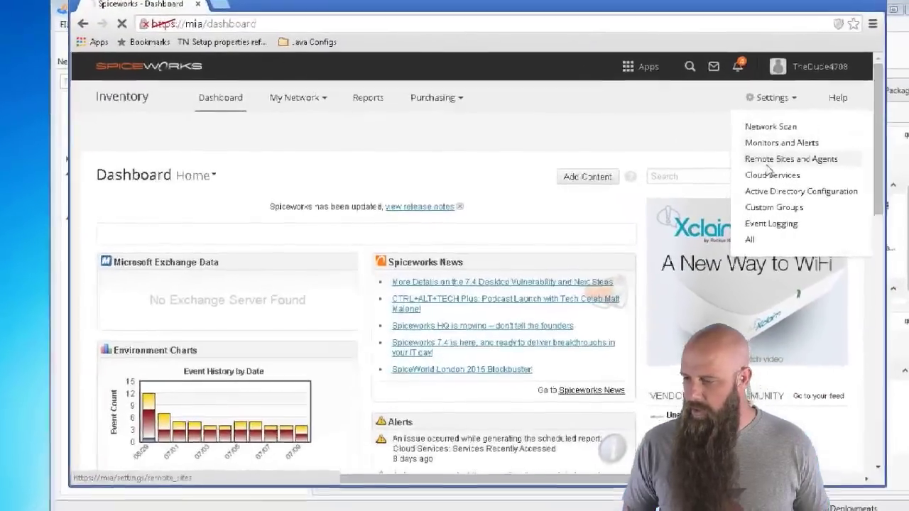
pyautogui.click(685, 155)
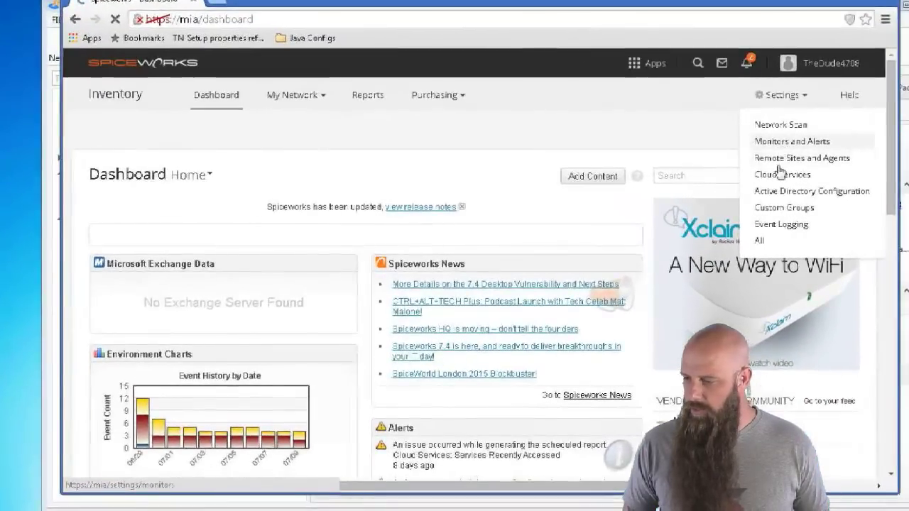
pyautogui.click(780, 208)
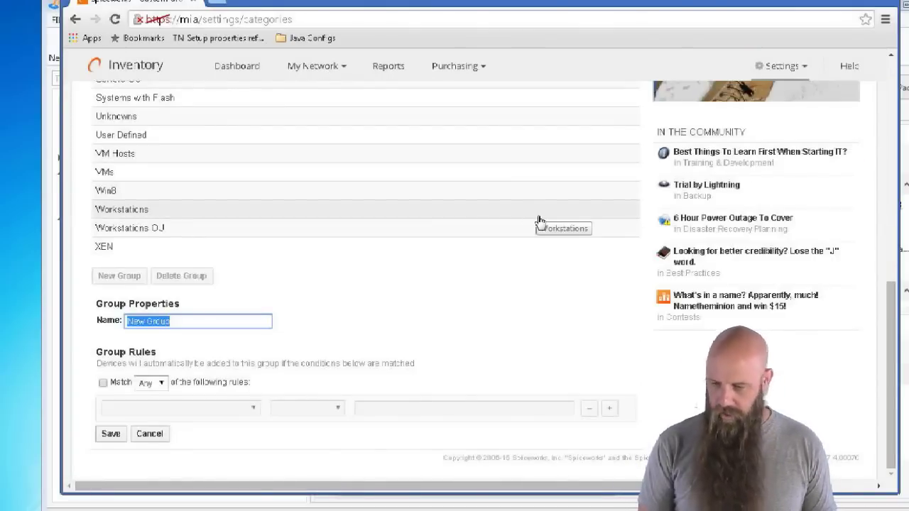
pyautogui.write('My')
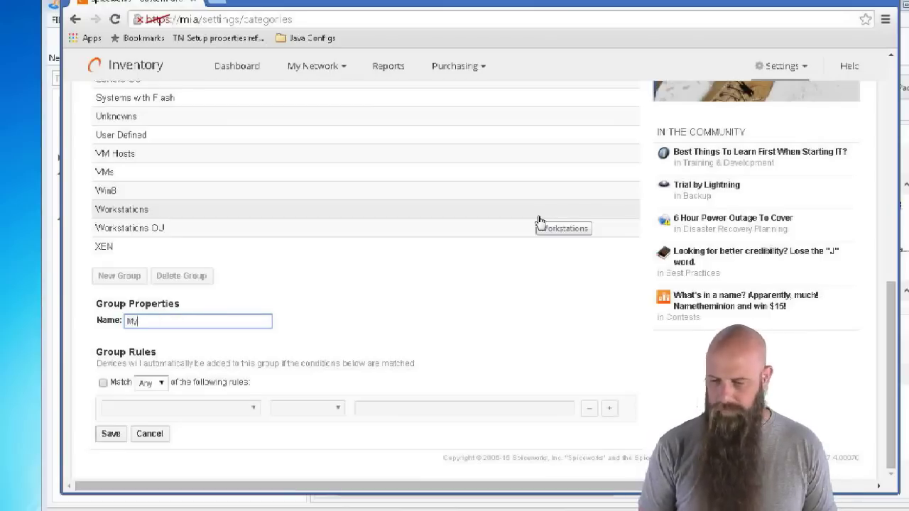
pyautogui.write(' New Group')
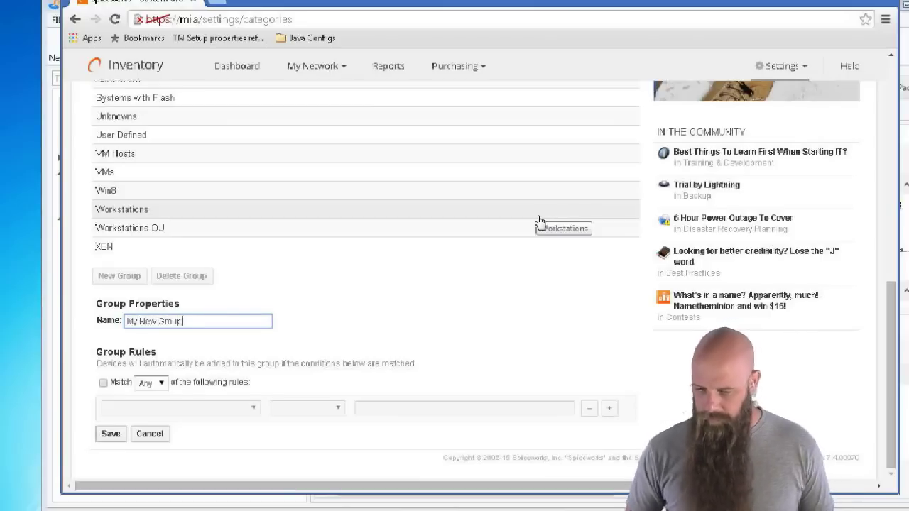
pyautogui.click(103, 383)
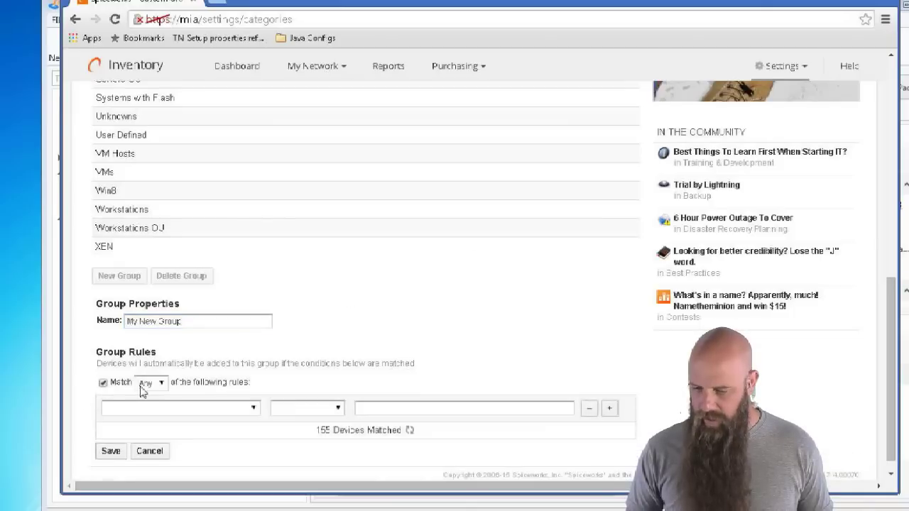
# Browse the first rule's field list down to Installed Applications
pyautogui.click(254, 408)
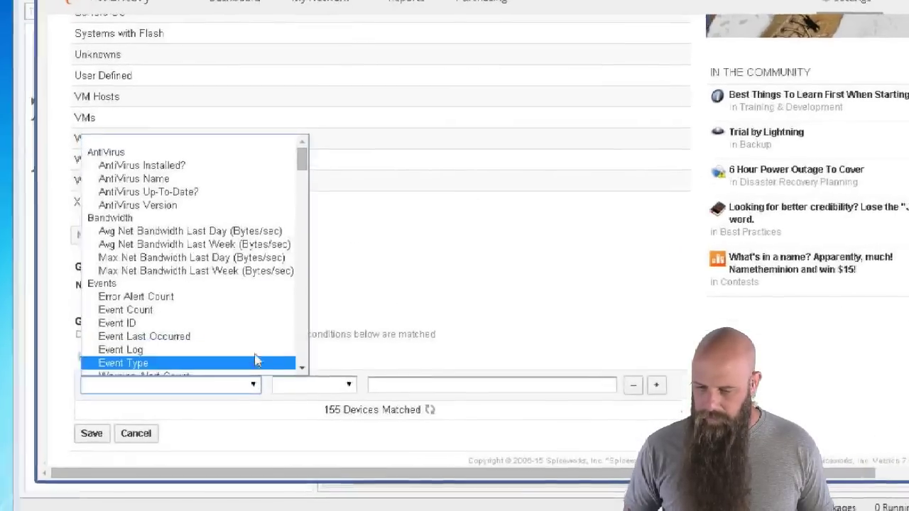
pyautogui.scroll(-3, 256, 383)
pyautogui.scroll(-5, 256, 314)
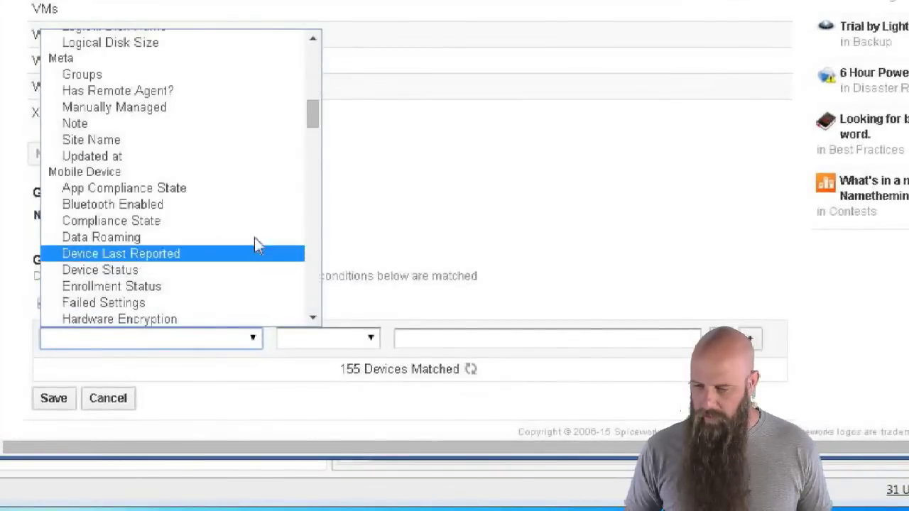
pyautogui.moveTo(321, 125); pyautogui.dragTo(325, 102)
pyautogui.scroll(-1, 318, 166)
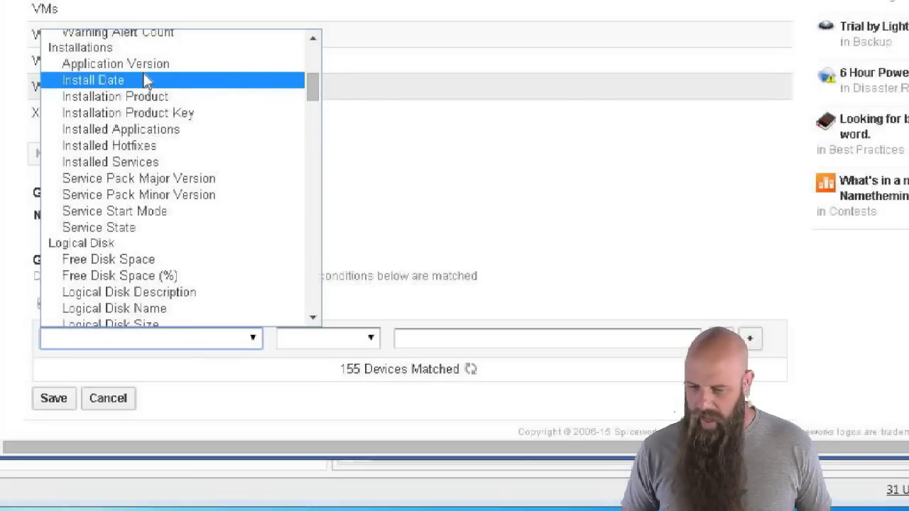
# Set the rule to Installed Applications contains 'Java'
pyautogui.click(143, 129)
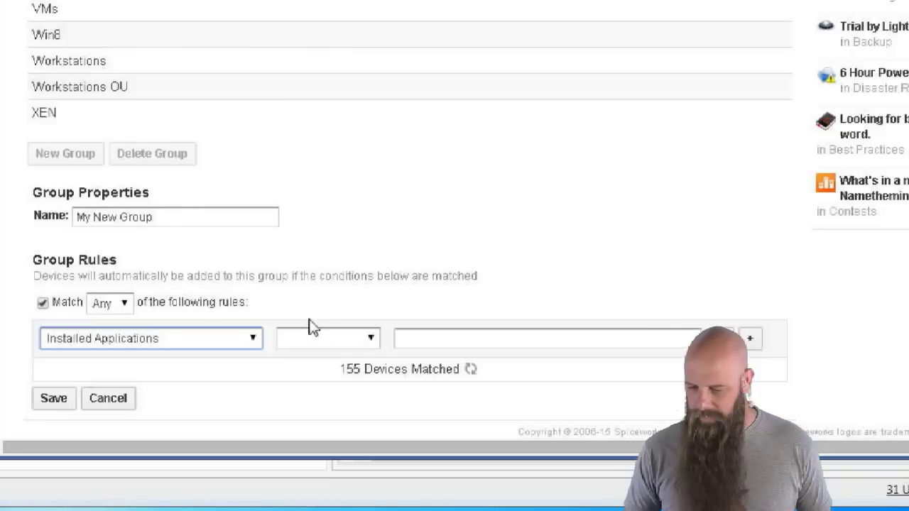
pyautogui.click(373, 337)
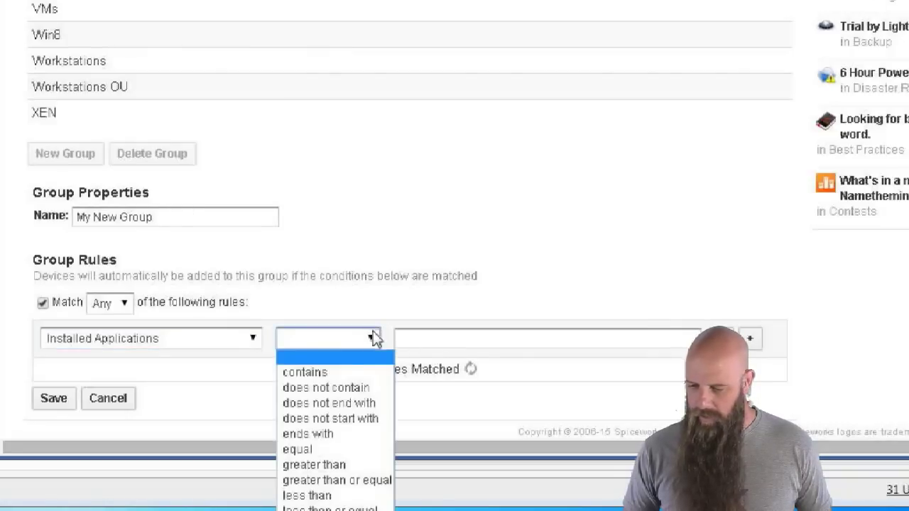
pyautogui.click(336, 372)
pyautogui.click(418, 341)
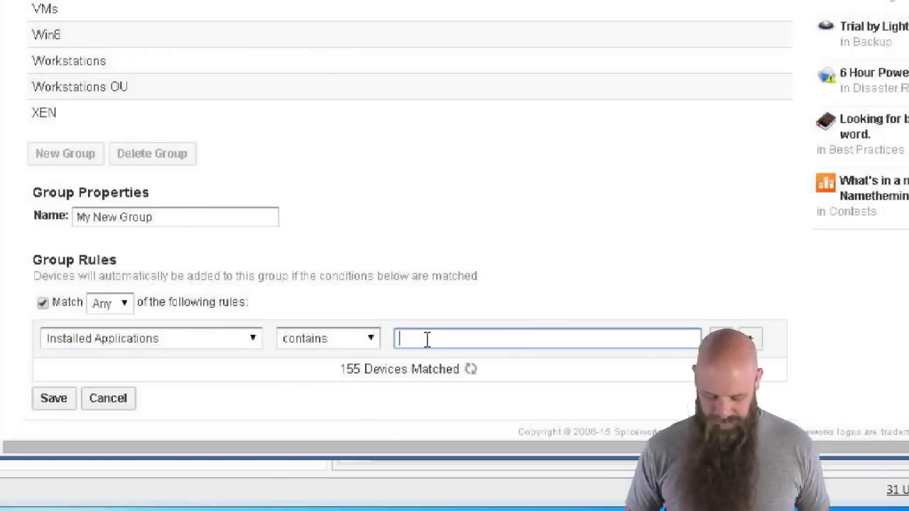
pyautogui.write('Java')
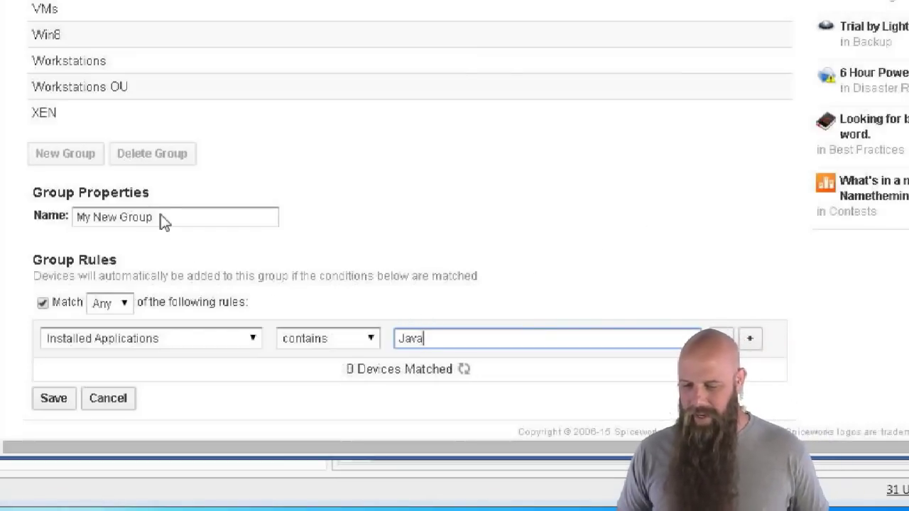
# Rename the group to 'My New Java Group' and save it
pyautogui.moveTo(161, 216); pyautogui.dragTo(19, 214)
pyautogui.write('M')
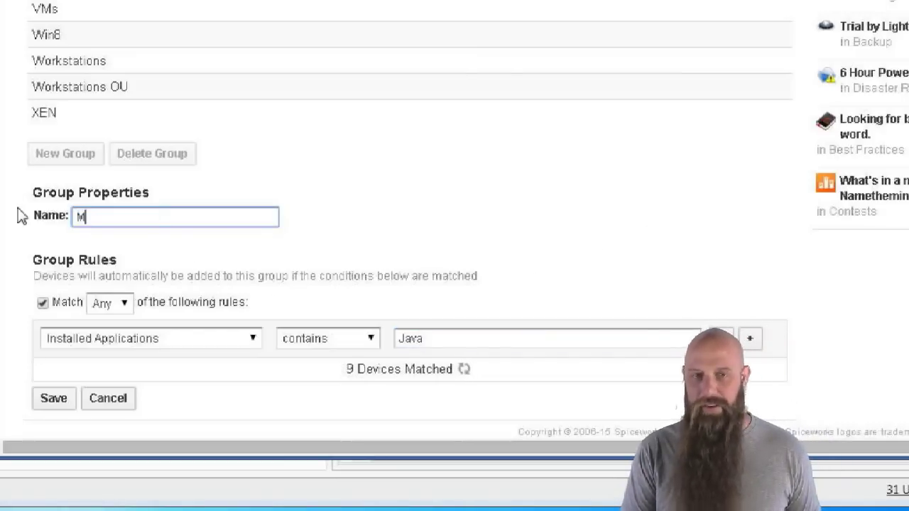
pyautogui.write('y New Java')
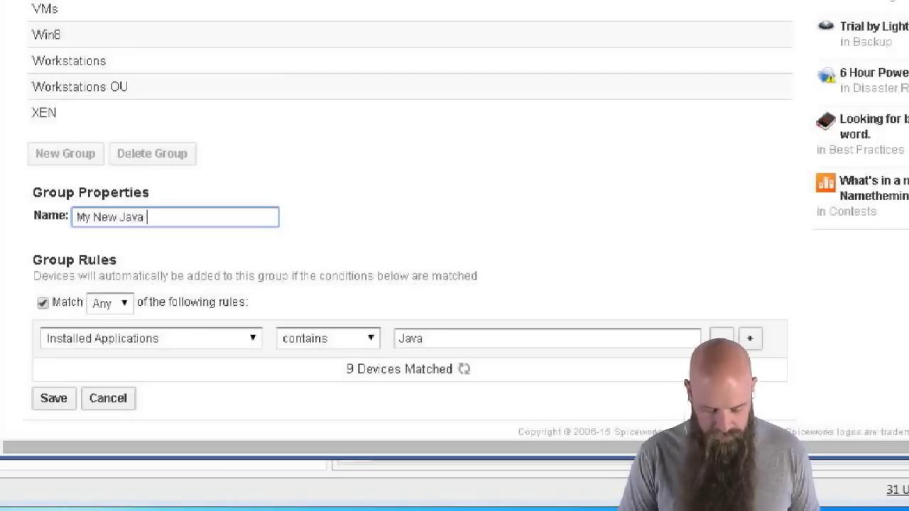
pyautogui.write(' Group')
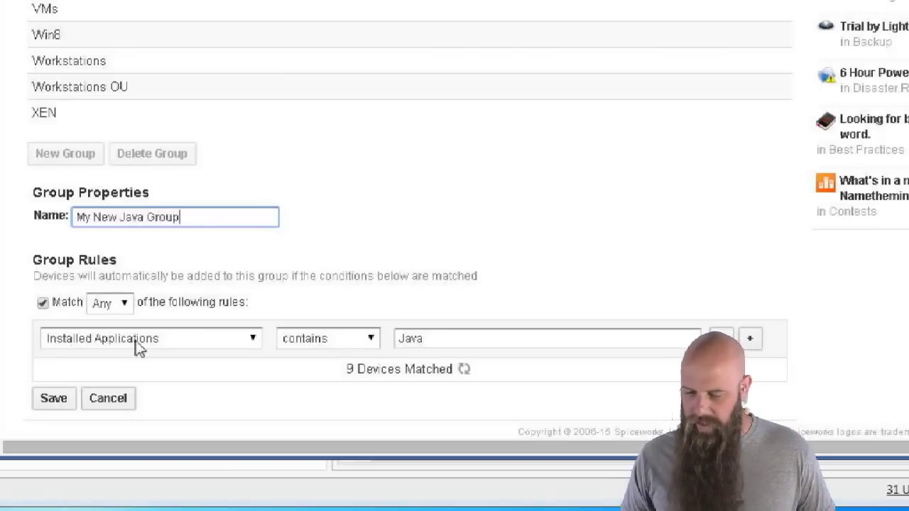
pyautogui.click(55, 401)
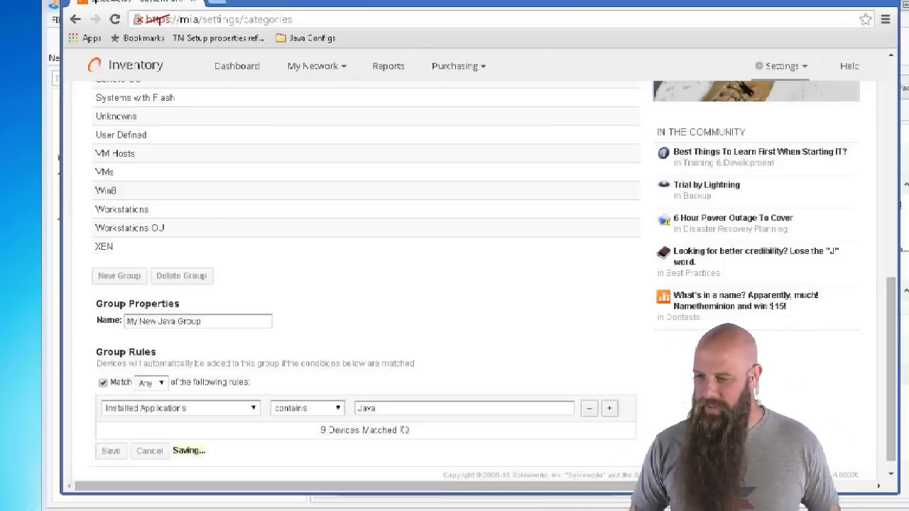
pyautogui.moveTo(485, 9); pyautogui.dragTo(485, 3)
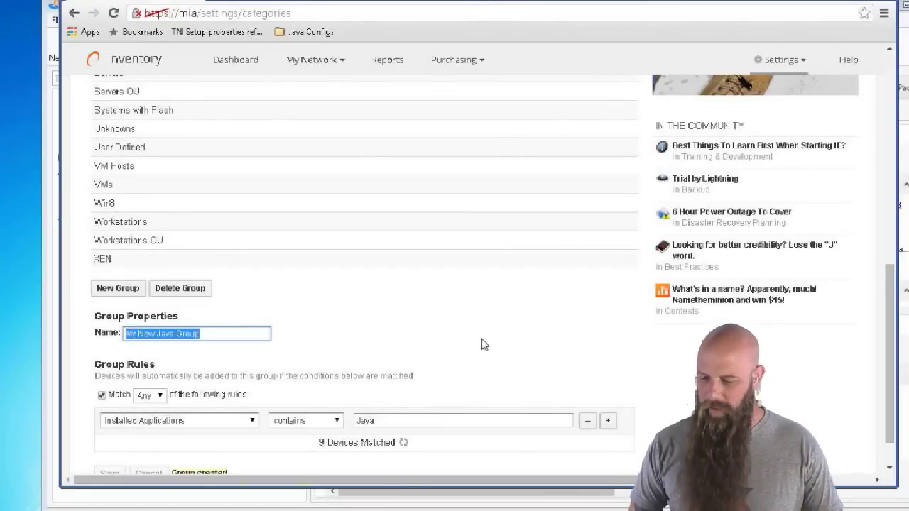
pyautogui.scroll(-1, 483, 345)
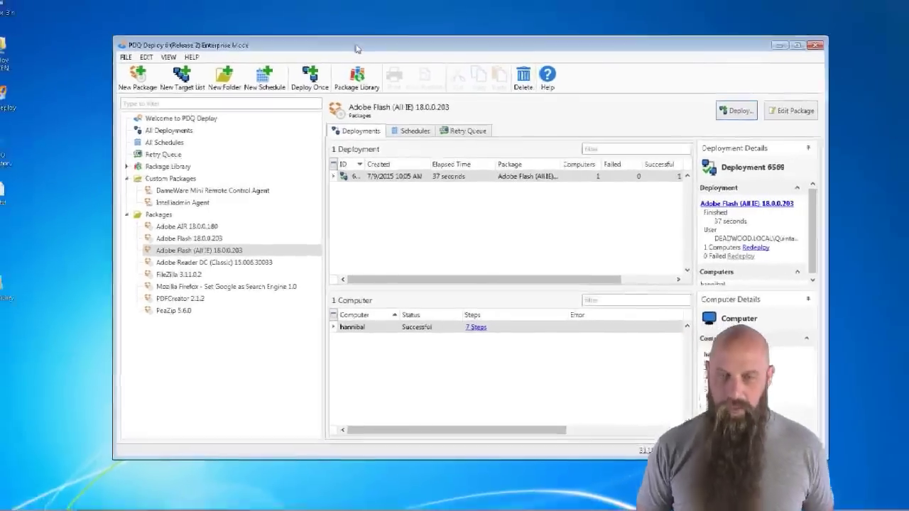
# Open a new Deploy Once for Adobe Flash (All IE) and browse Spiceworks groups for targets
pyautogui.hotkey('ctrl', ',')
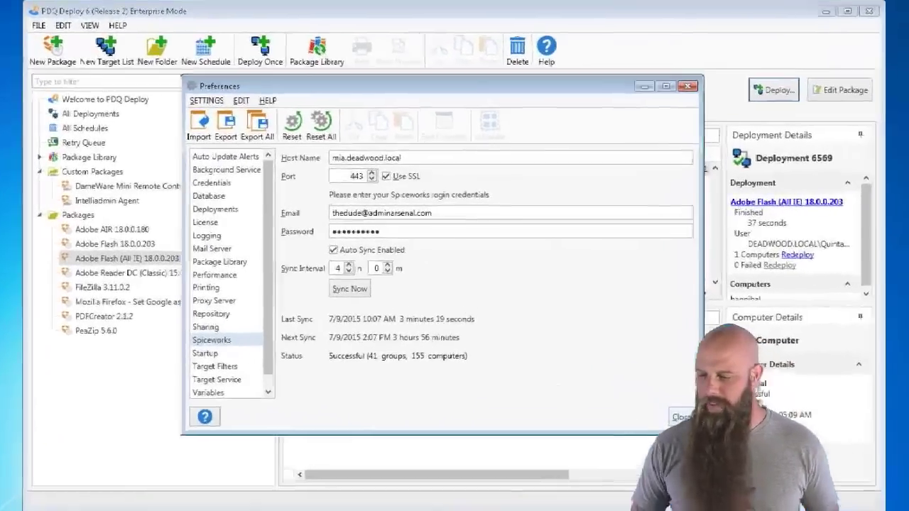
pyautogui.press('Escape')
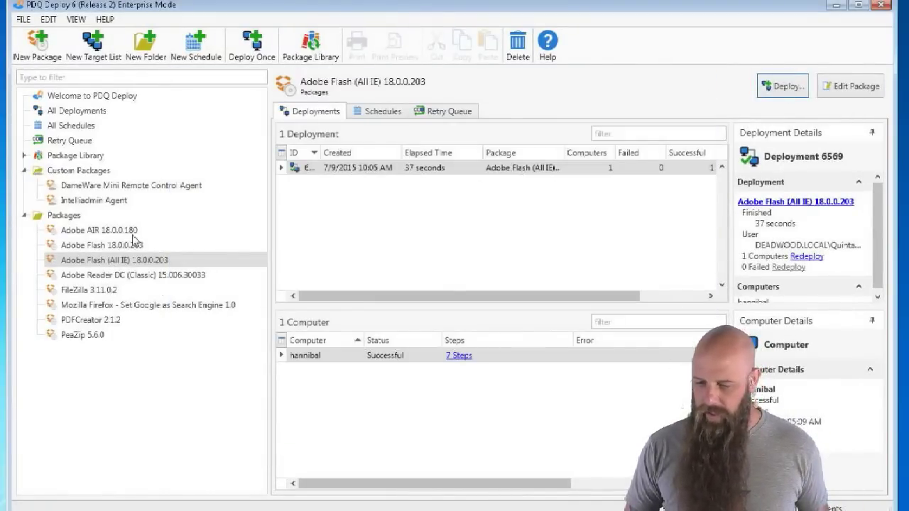
pyautogui.hotkey('ctrl', 'd')
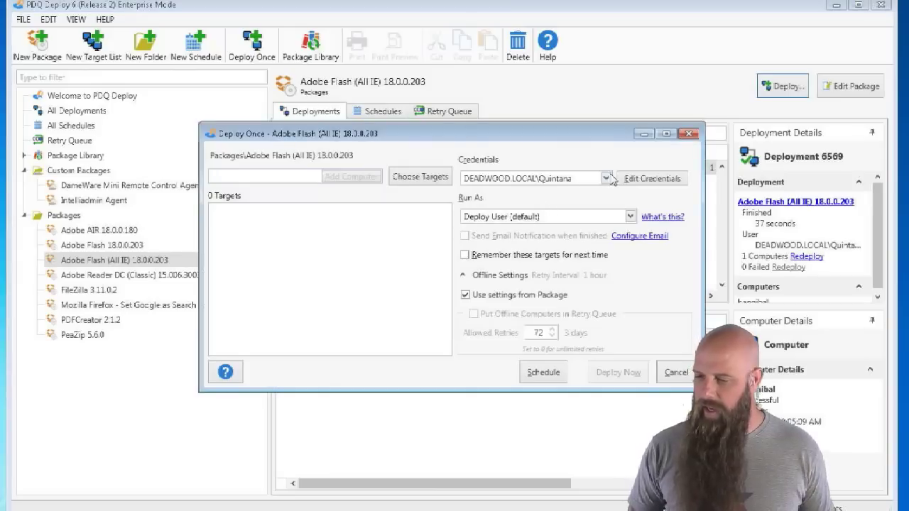
pyautogui.click(419, 178)
pyautogui.click(429, 228)
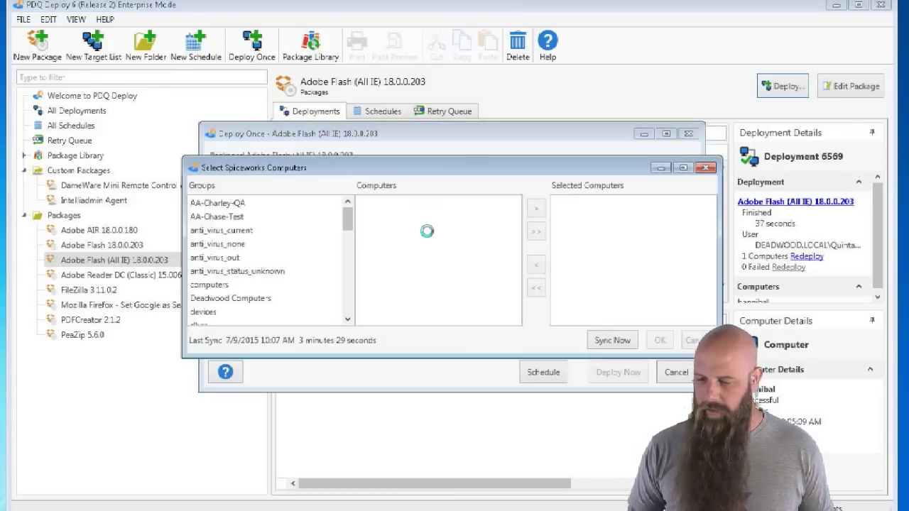
pyautogui.moveTo(348, 225); pyautogui.dragTo(351, 245)
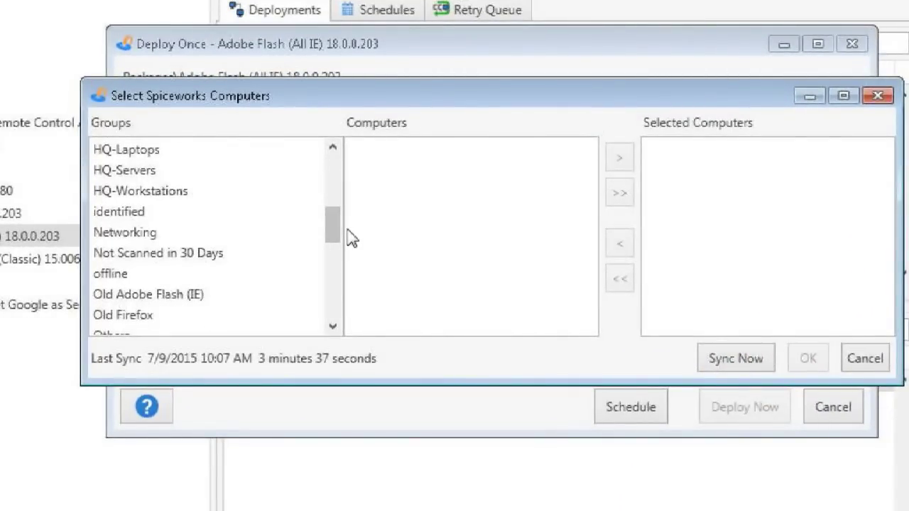
# Sync now from the Select Spiceworks Computers dialog to pull in My New Java Group
pyautogui.click(734, 358)
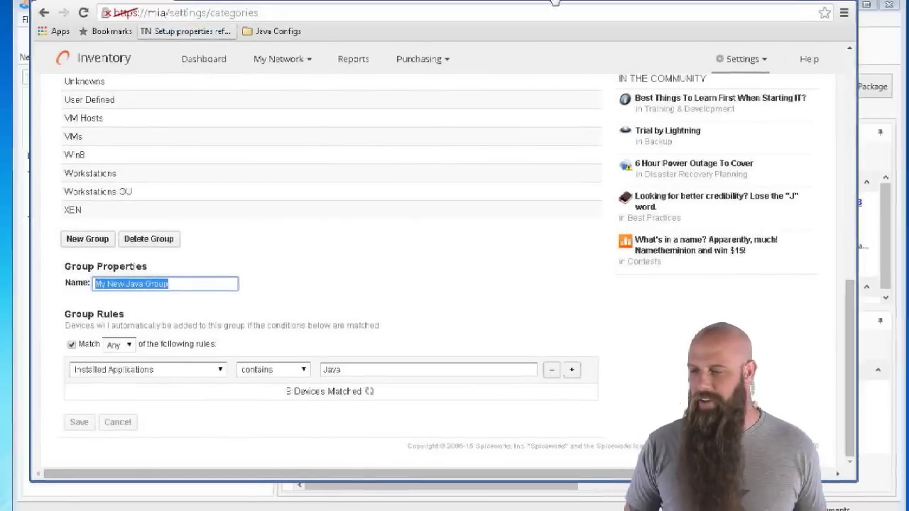
# In a new tab, search Google for 'how to speed up spiceworks' and open the Speeding up spiceworks article
pyautogui.click(240, 4)
pyautogui.write('how to spp')
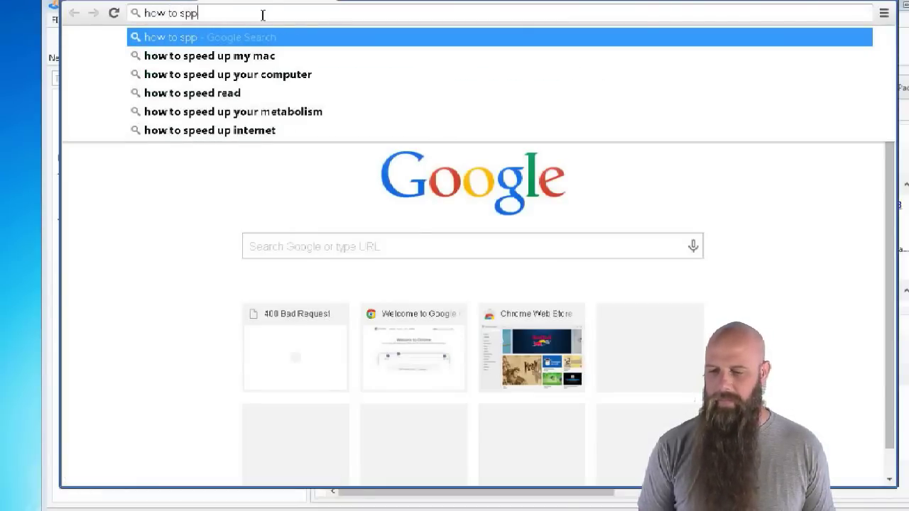
pyautogui.press('BackSpace')
pyautogui.write('eed up')
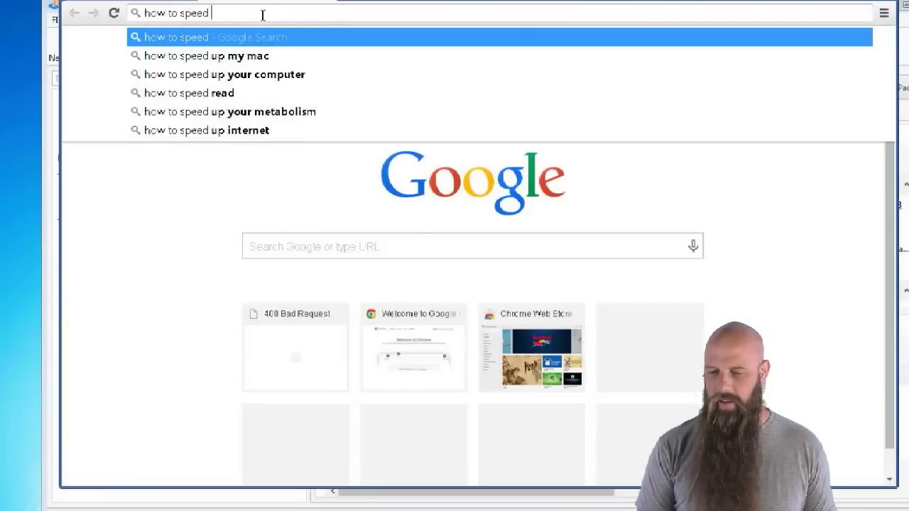
pyautogui.press('BackSpace')
pyautogui.write('p spiceworks')
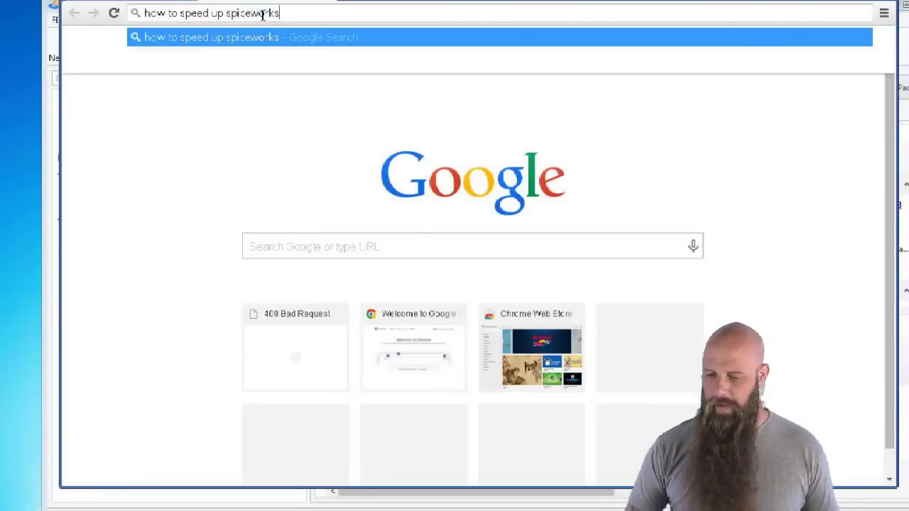
pyautogui.press('Return')
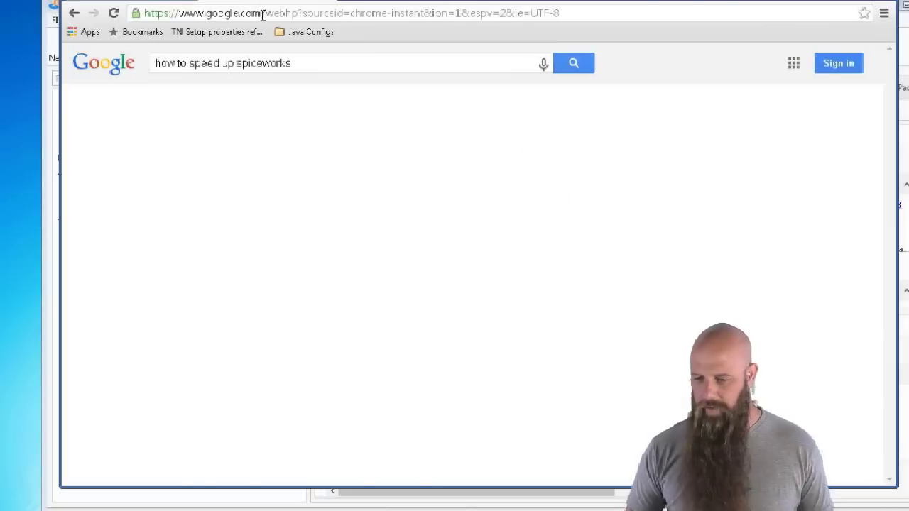
pyautogui.click(284, 172)
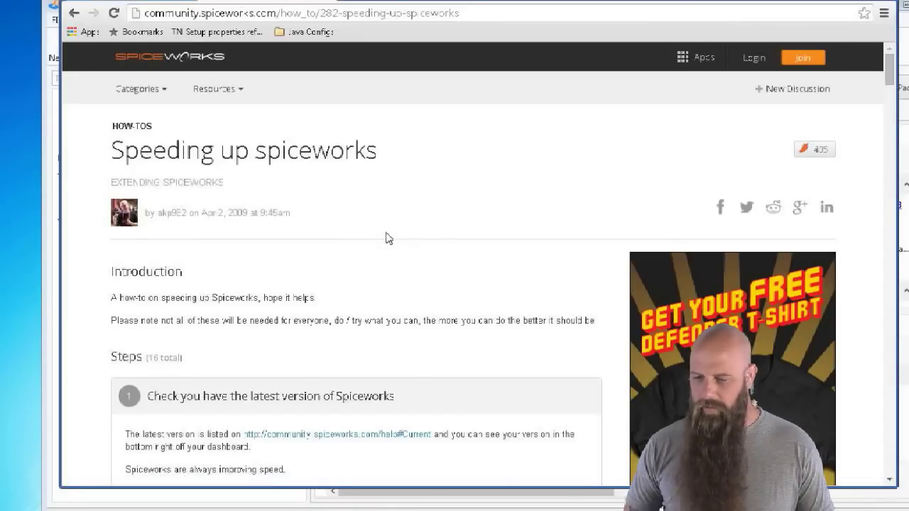
# Skim the article, dismiss the signup popup, and close Chrome
pyautogui.scroll(-4, 388, 238)
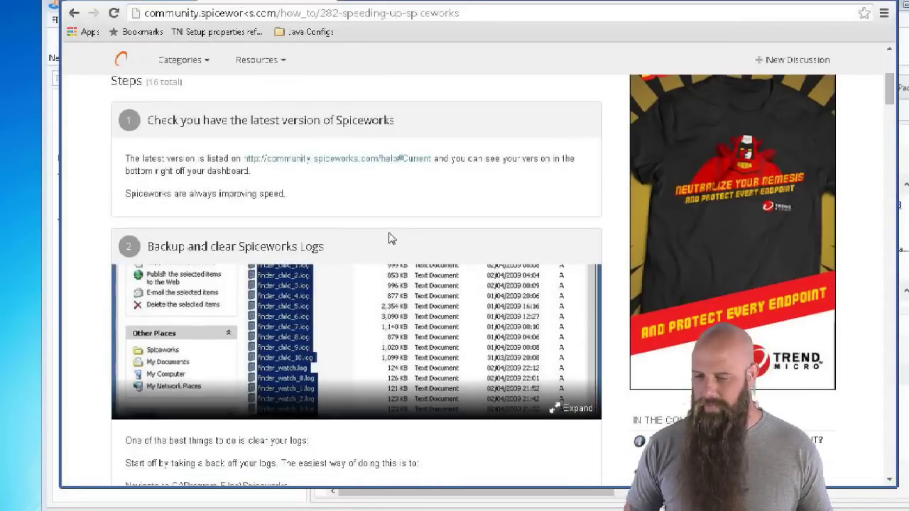
pyautogui.scroll(-1, 444, 139)
pyautogui.scroll(4, 468, 121)
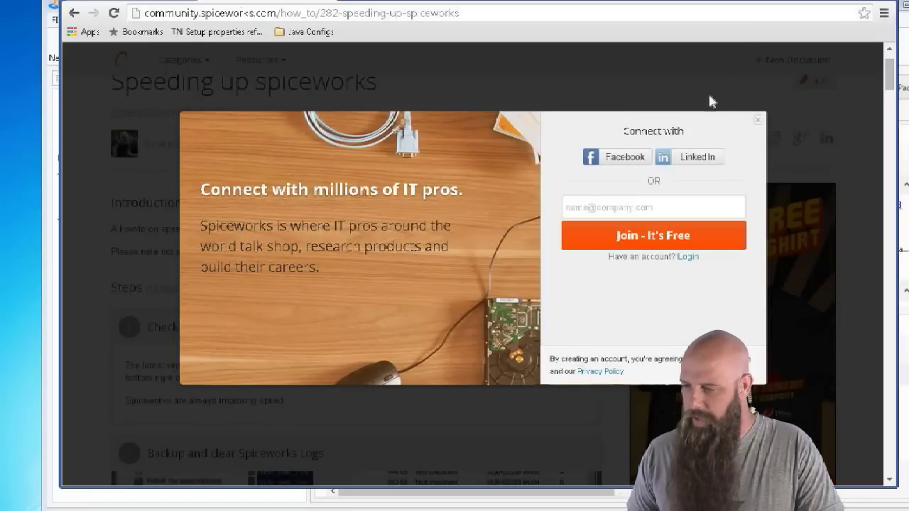
pyautogui.click(756, 119)
pyautogui.hotkey('ctrl', 'w')
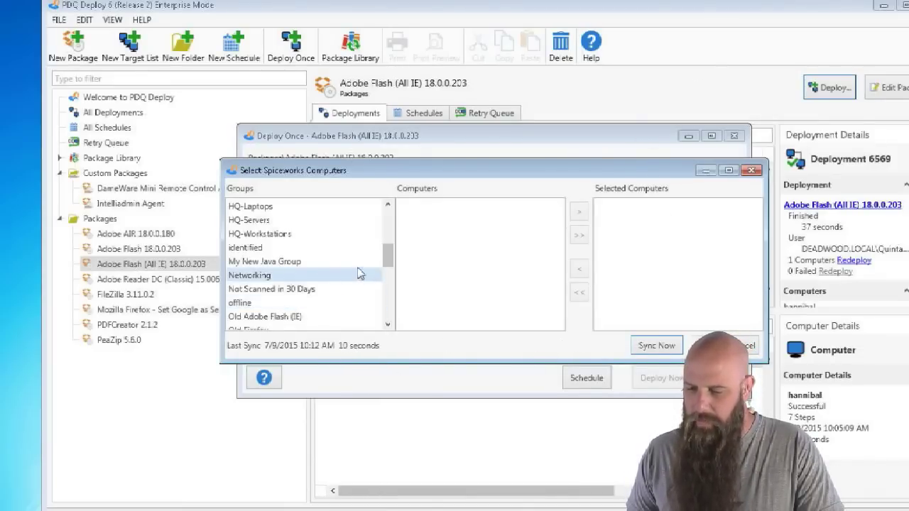
# Check My New Java Group's computers, then cancel Select Spiceworks Computers and Deploy Once without deploying
pyautogui.click(302, 262)
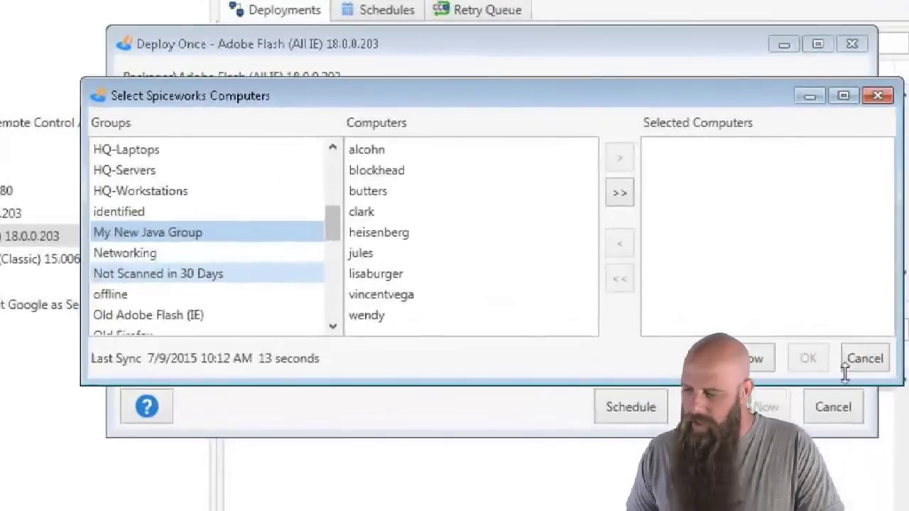
pyautogui.click(824, 353)
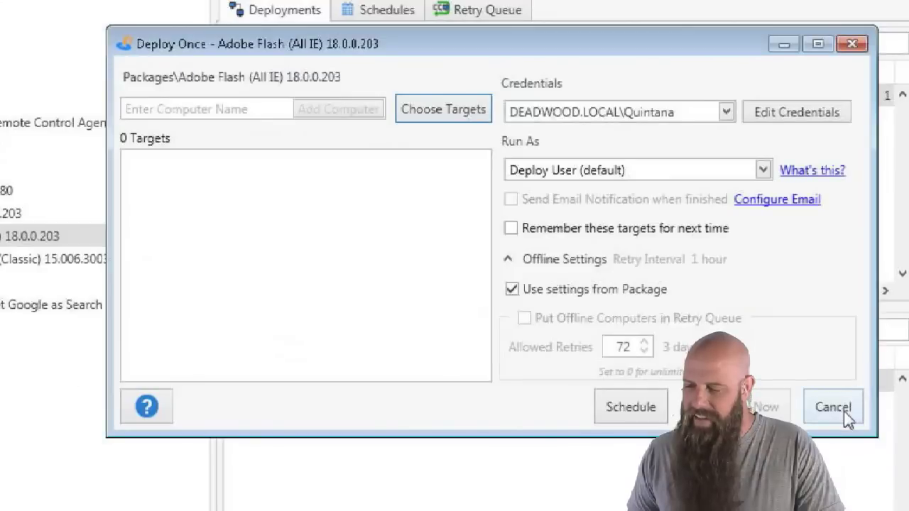
pyautogui.click(817, 405)
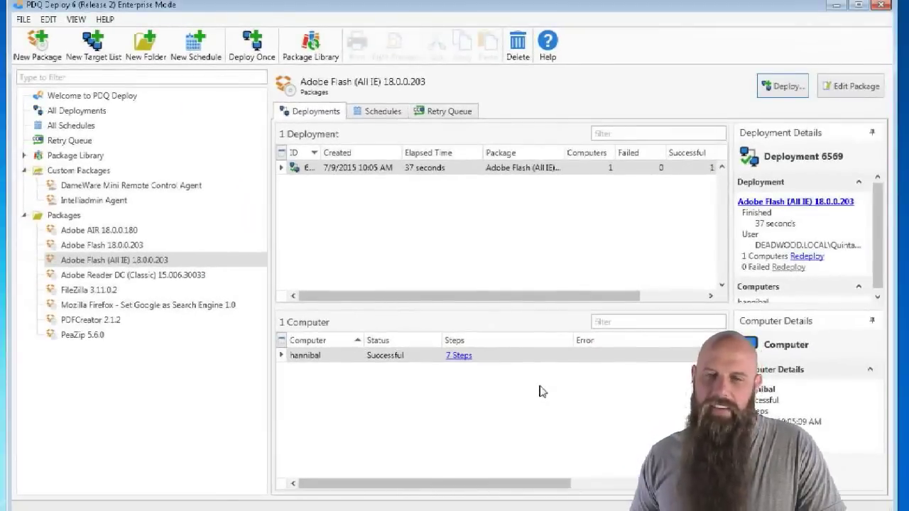